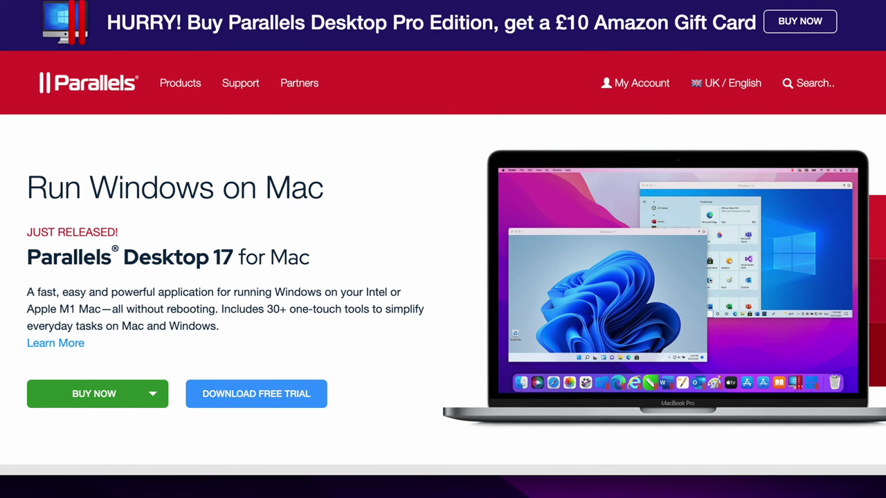
# Download the Parallels Desktop free trial and open the Install Parallels Desktop.dmg.
pyautogui.click(258, 392)
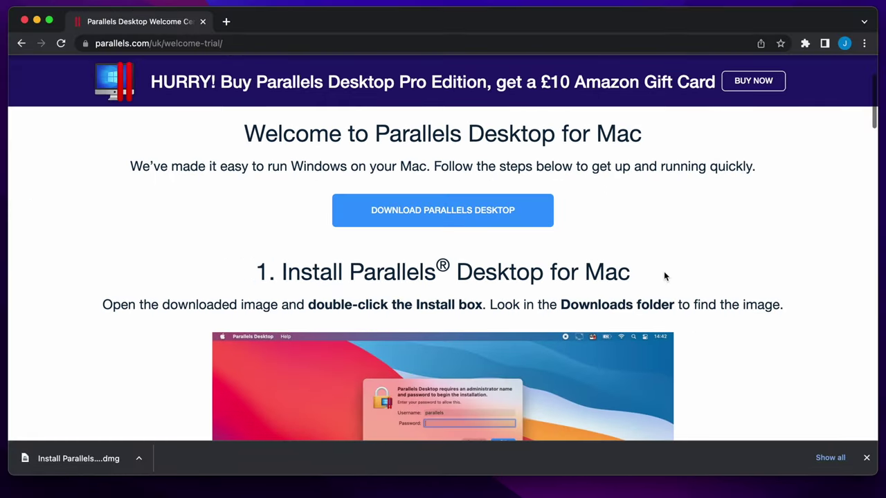
pyautogui.scroll(-3, 663, 276)
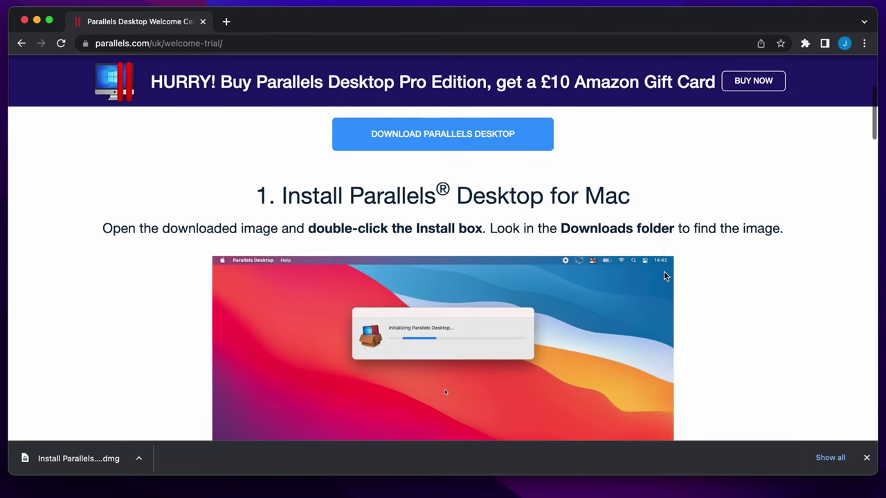
pyautogui.scroll(-2, 663, 276)
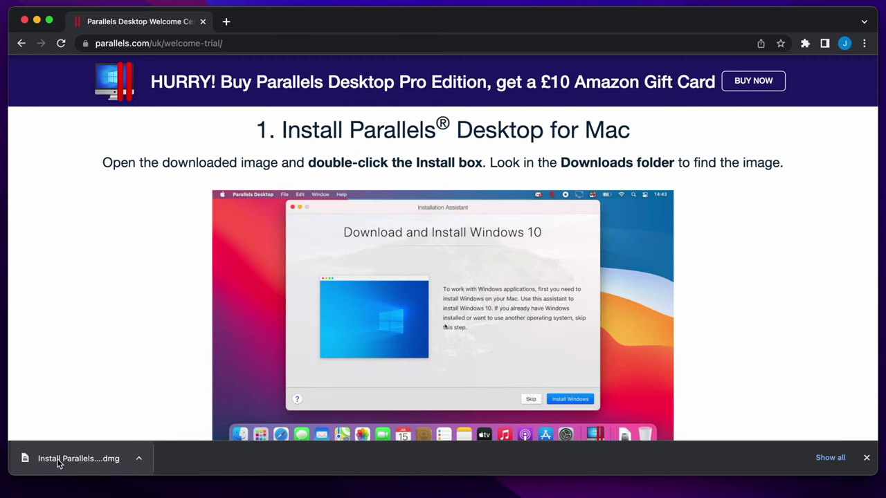
pyautogui.click(59, 462)
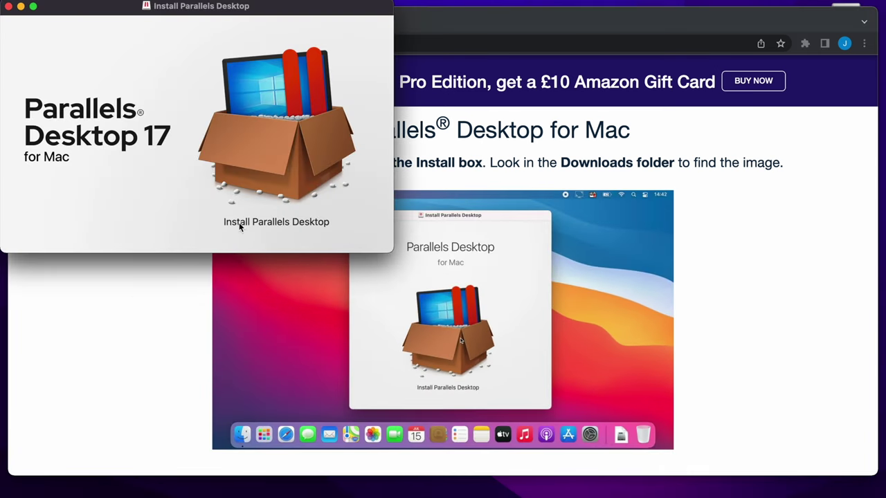
# Launch Install Parallels Desktop, allow the Internet-downloaded app to open, and accept the licence agreement.
pyautogui.click(269, 152)
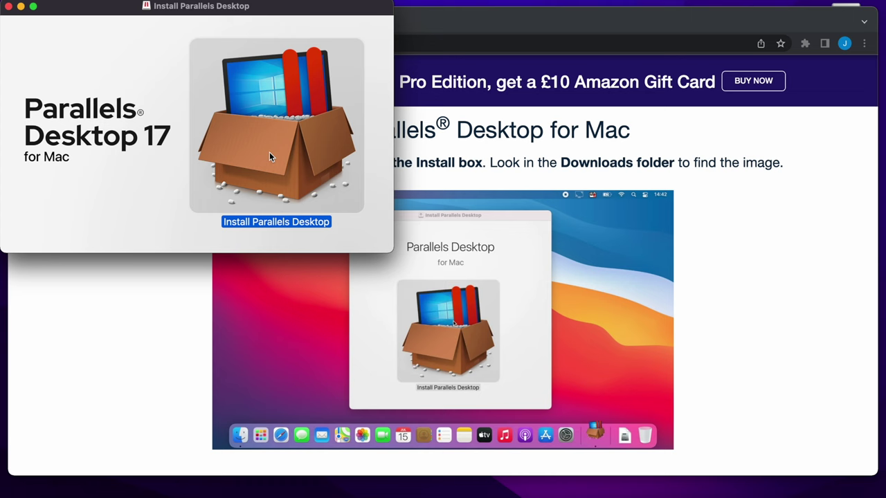
pyautogui.doubleClick(269, 157)
pyautogui.click(444, 199)
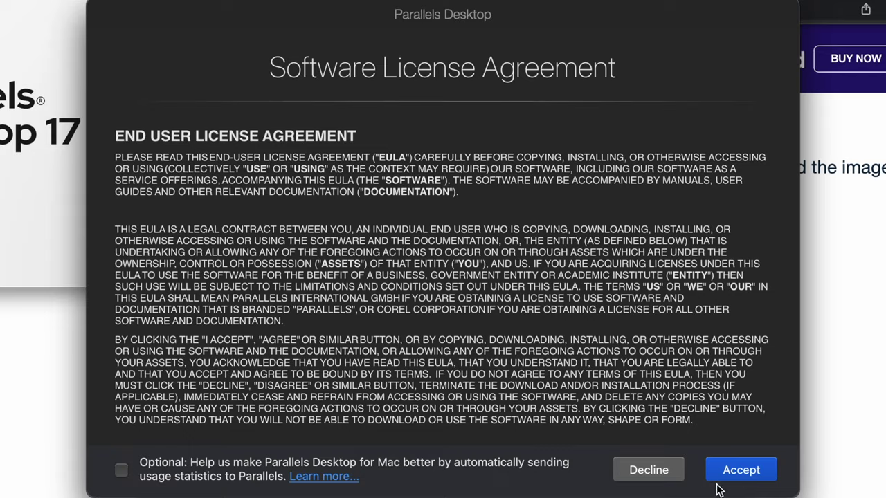
pyautogui.click(719, 471)
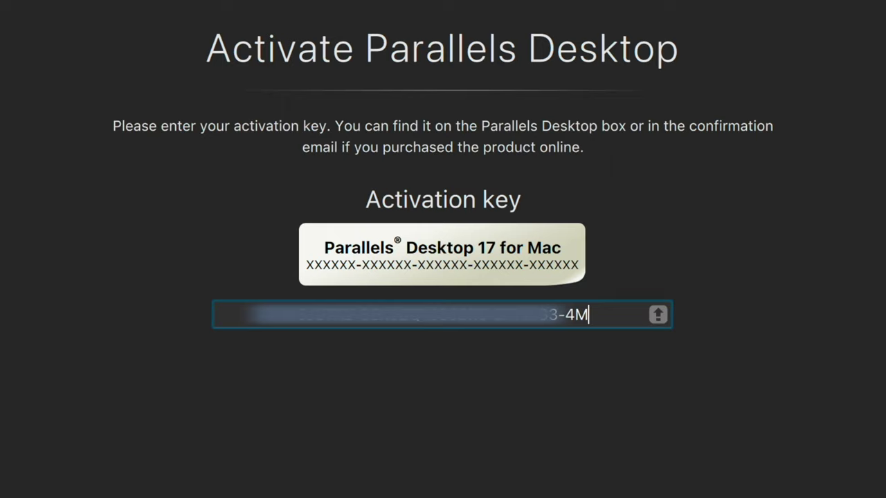
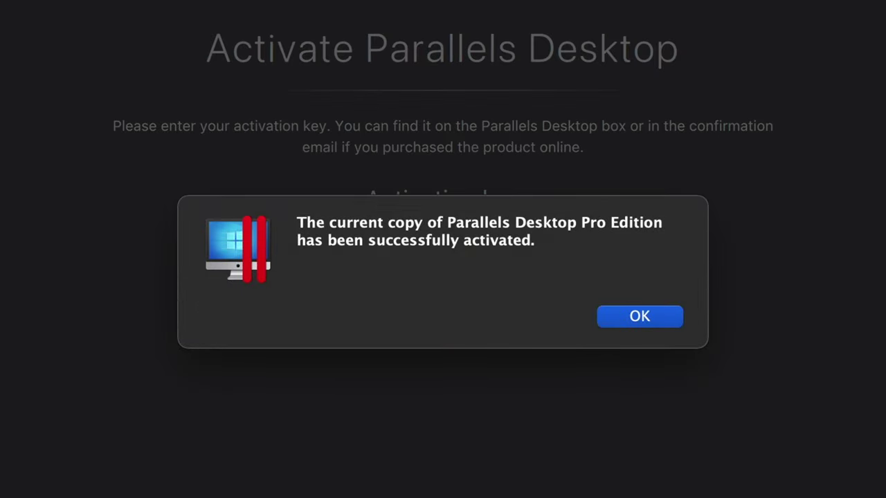
# Enter the activation key, confirm activation, and relaunch Parallels Desktop once Windows 11 is installed.
pyautogui.click(649, 316)
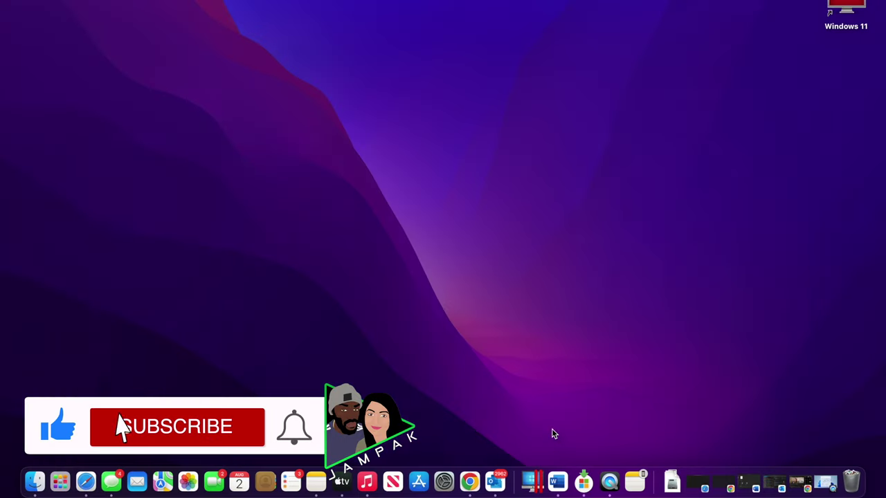
pyautogui.click(534, 478)
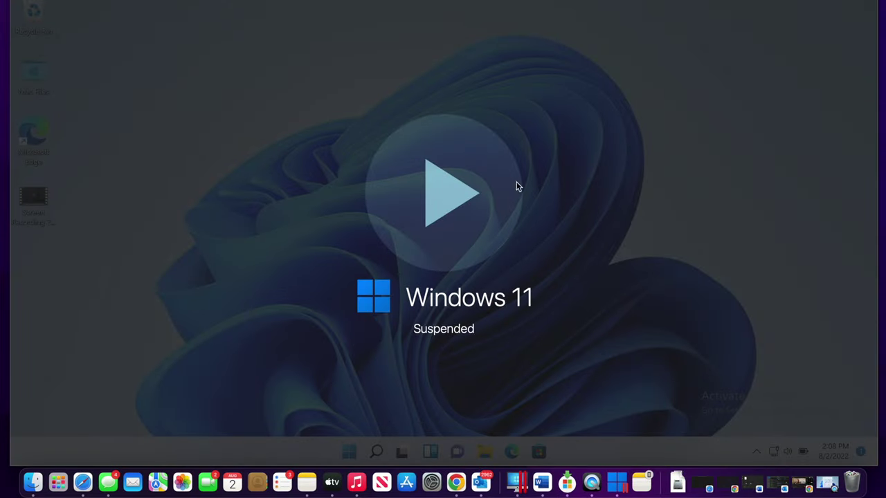
# Resume the suspended Windows 11 VM and look over the Windows Installed Successfully page.
pyautogui.click(459, 202)
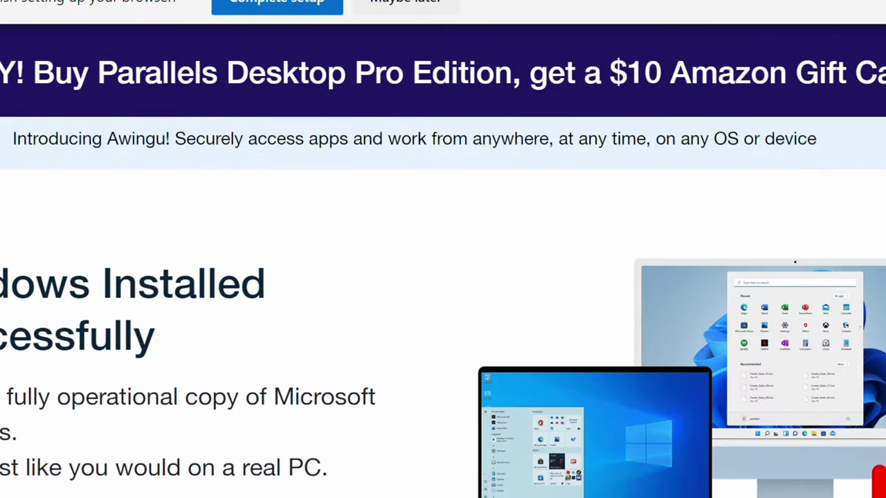
pyautogui.scroll(-8, 443, 336)
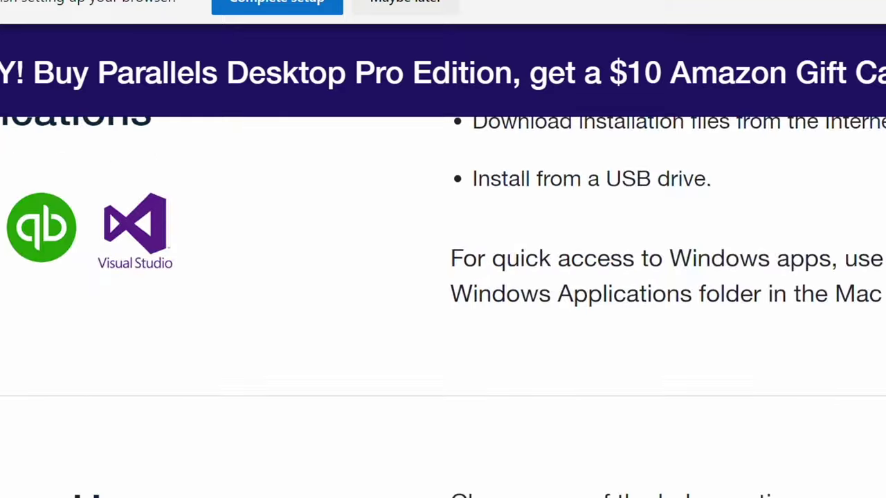
pyautogui.scroll(4, 443, 337)
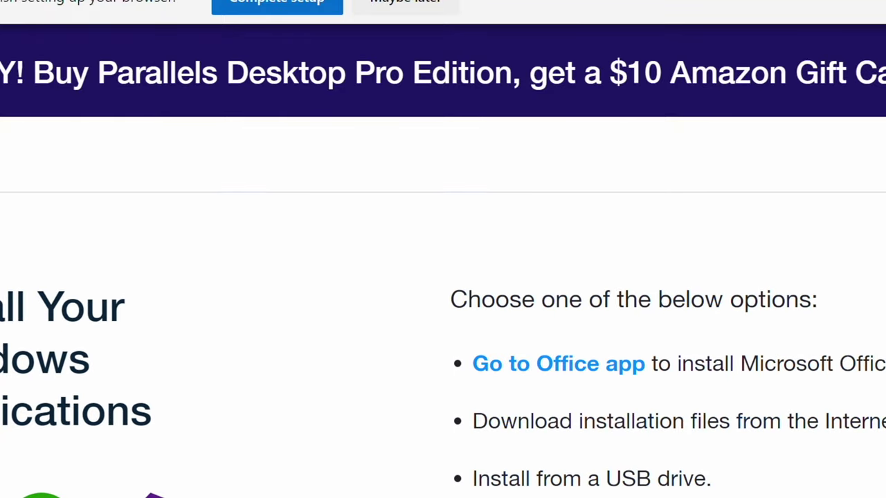
# Copy 'ctrl c' in Notepad and paste it onto the second line.
pyautogui.hotkey('alt', 'space')
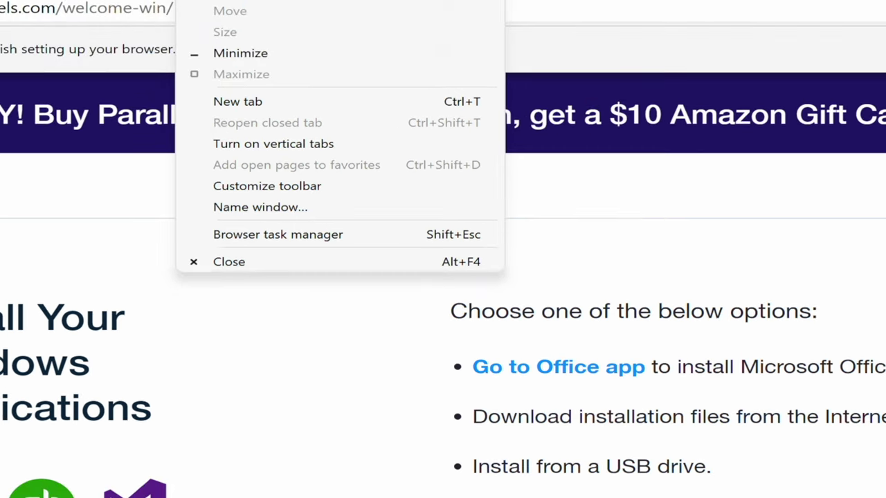
pyautogui.press('Escape')
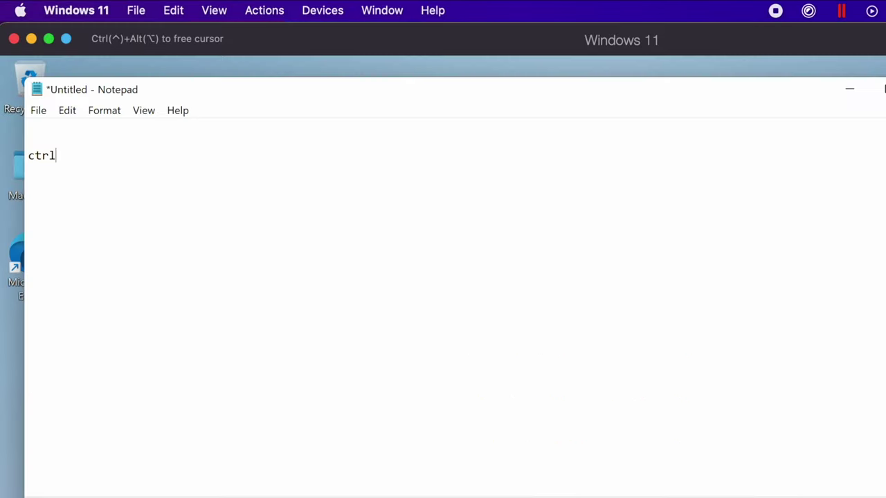
pyautogui.moveTo(89, 153); pyautogui.dragTo(28, 156)
pyautogui.hotkey('ctrl', 'c')
pyautogui.click(88, 169)
pyautogui.hotkey('ctrl', 'v')
# Copy 'cmd c' and paste it onto a new line below it.
pyautogui.write('md c')
pyautogui.moveTo(63, 200); pyautogui.dragTo(8, 196)
pyautogui.hotkey('ctrl', 'c')
pyautogui.press('End')
pyautogui.press('Return')
pyautogui.hotkey('ctrl', 'v')
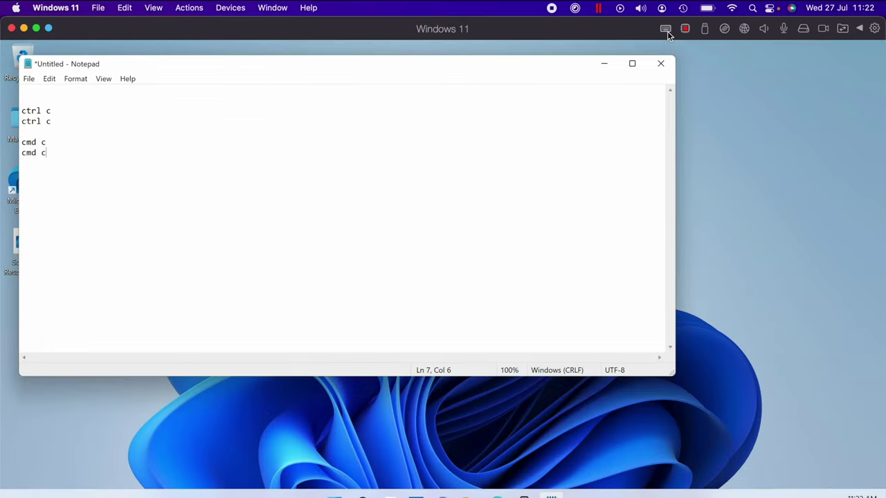
# Open the Windows 11 keyboard shortcut preferences, start a new shortcut, then cancel and close unchanged.
pyautogui.click(666, 31)
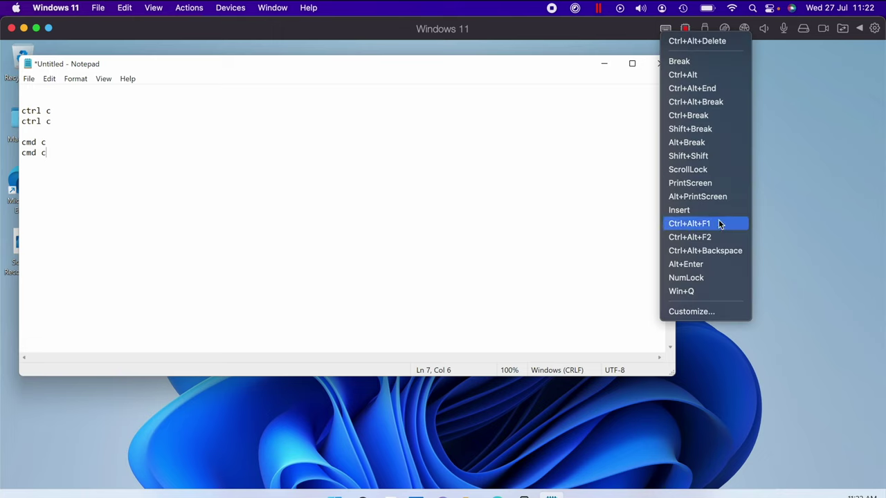
pyautogui.click(718, 313)
pyautogui.click(307, 268)
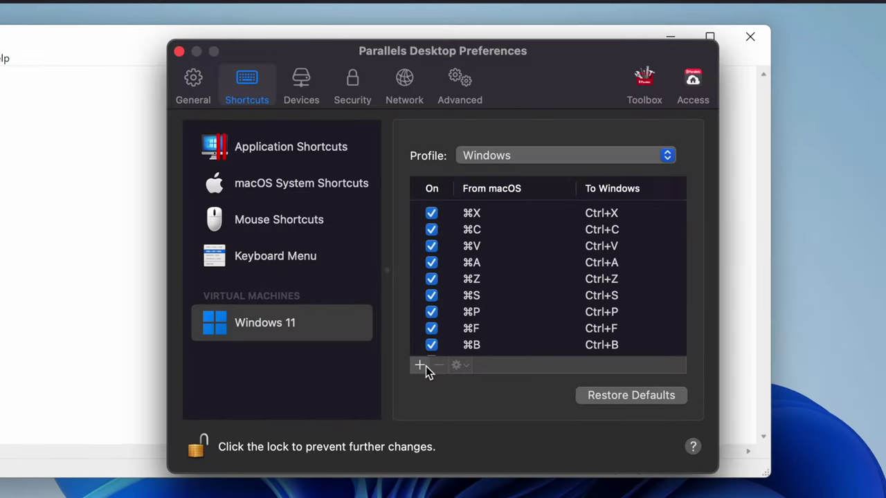
pyautogui.click(420, 365)
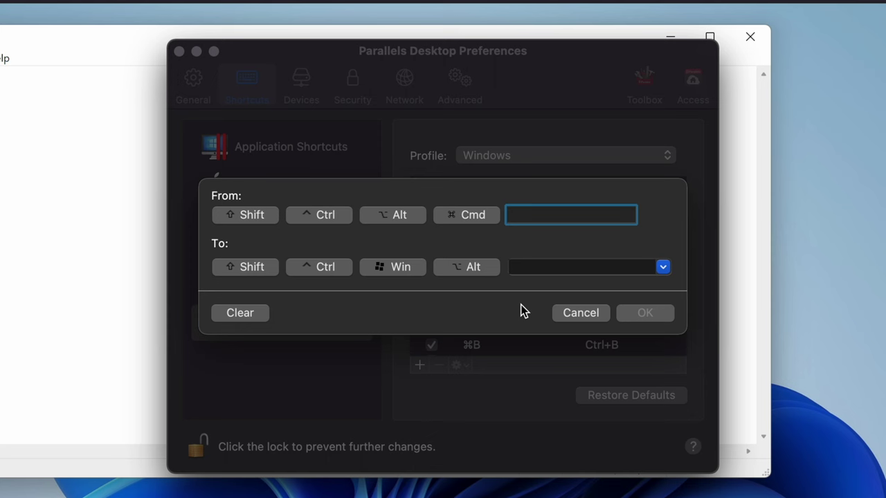
pyautogui.click(589, 314)
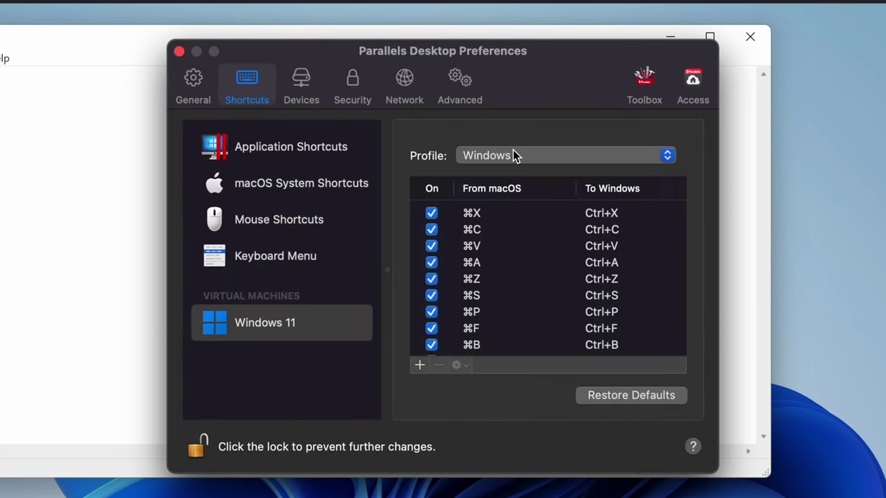
pyautogui.click(178, 51)
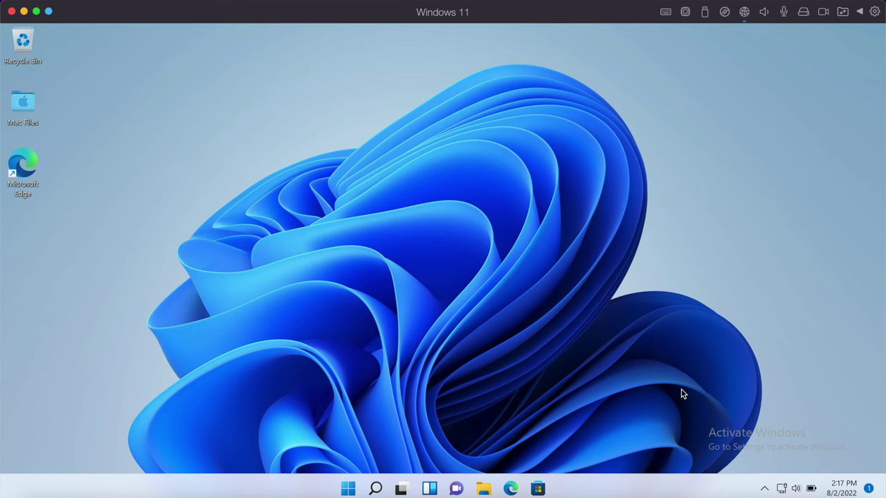
pyautogui.click(685, 13)
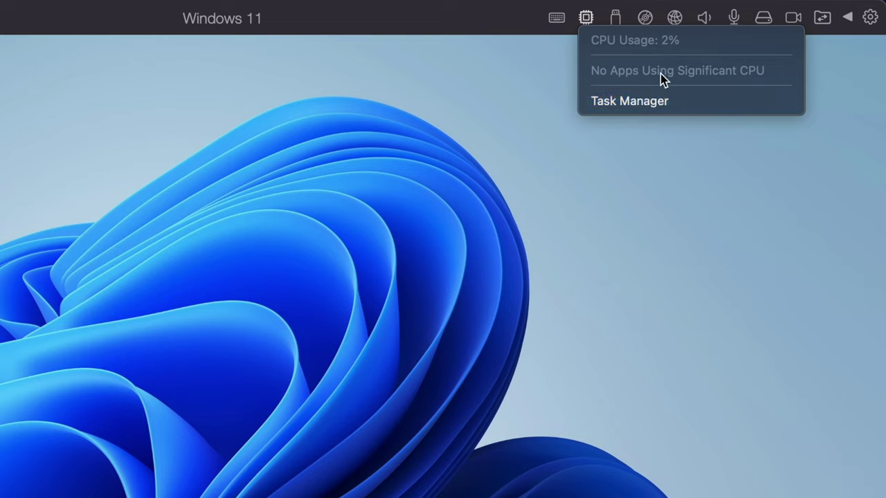
pyautogui.click(695, 202)
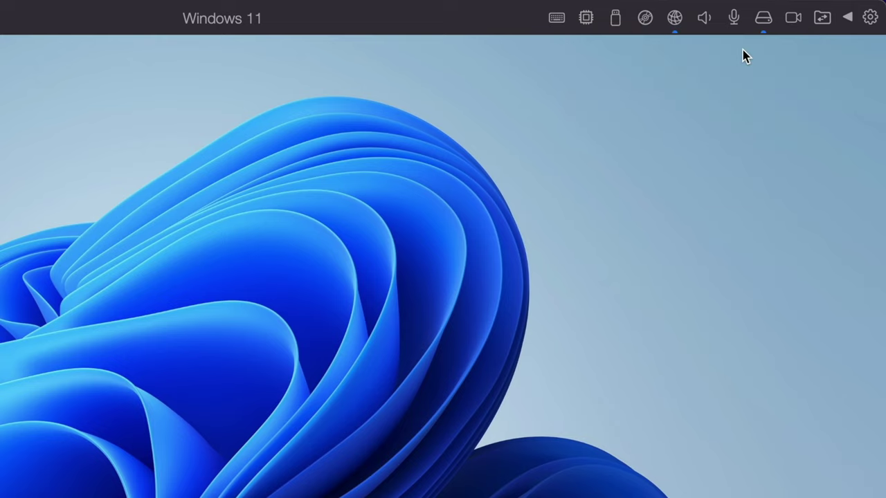
pyautogui.click(704, 21)
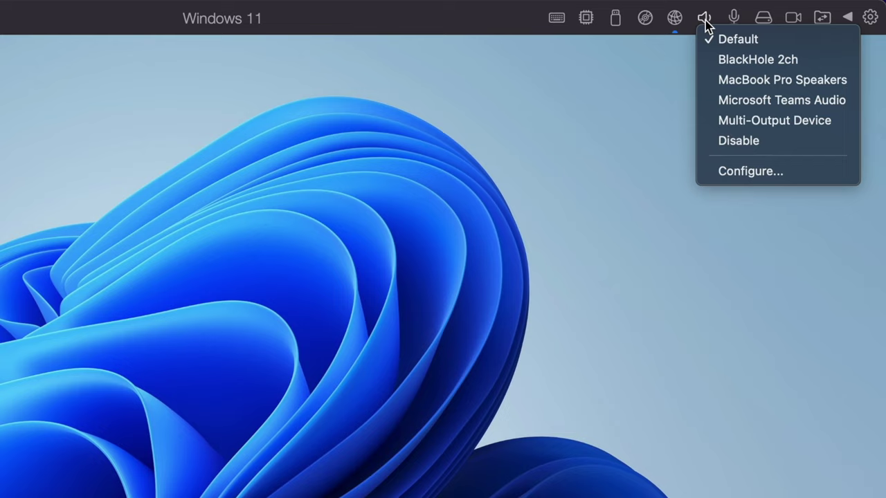
pyautogui.click(706, 23)
pyautogui.click(733, 22)
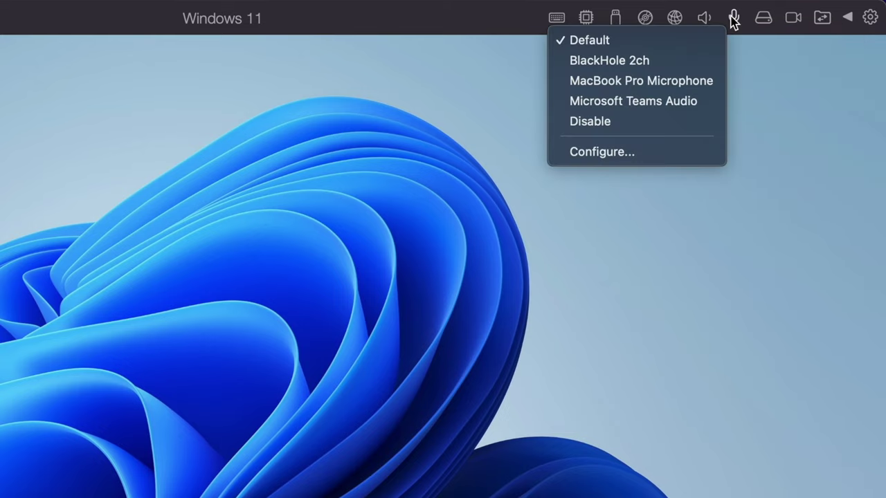
pyautogui.click(732, 17)
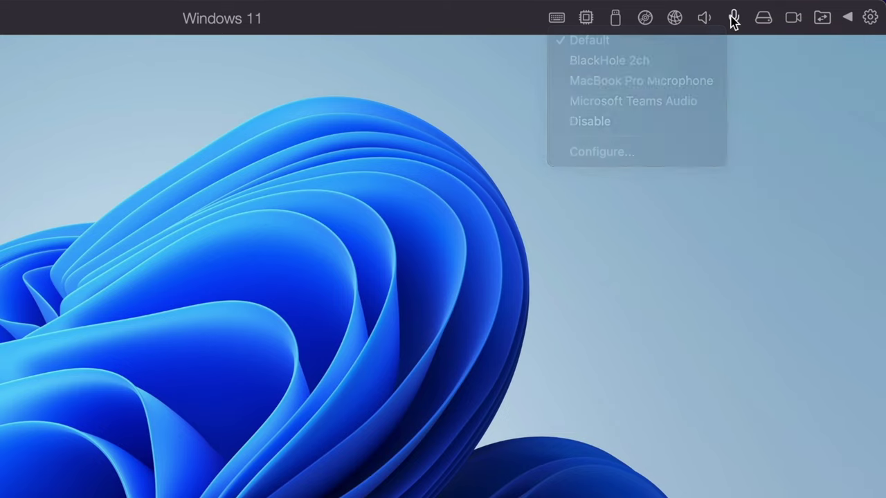
pyautogui.click(793, 21)
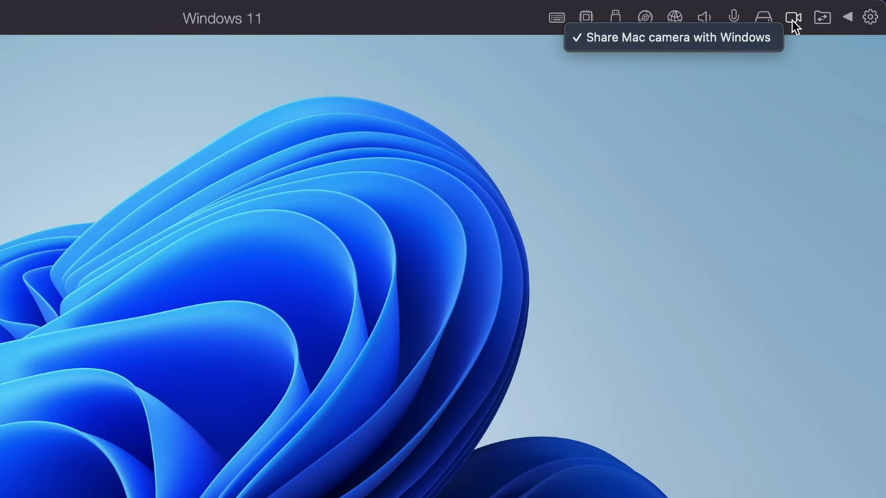
pyautogui.click(793, 22)
pyautogui.click(823, 20)
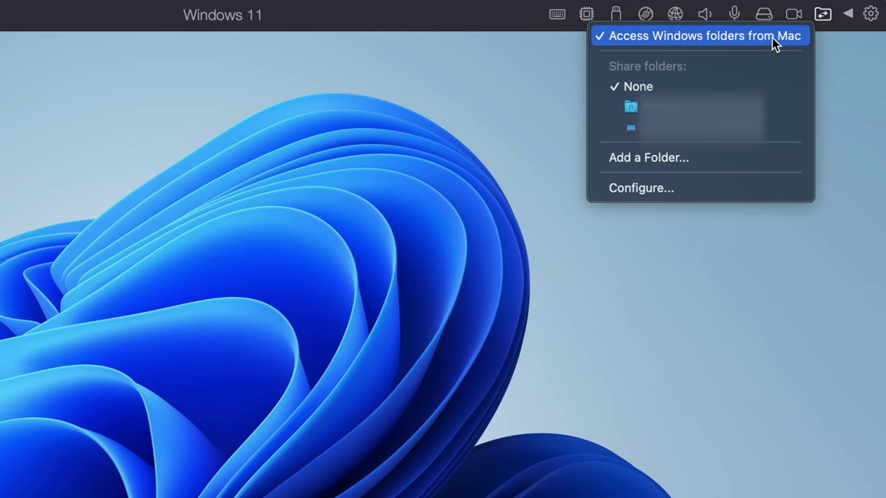
pyautogui.click(823, 19)
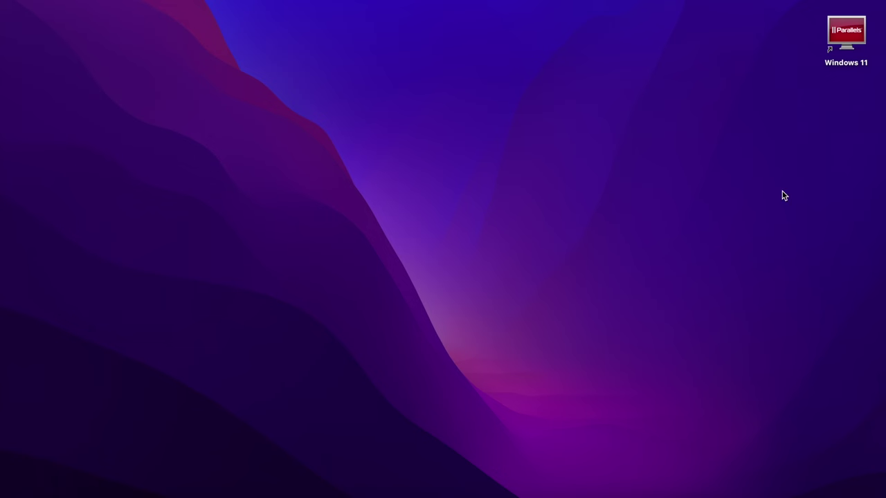
# Create a new Mac desktop folder named 'Test Windows Mac Folder'.
pyautogui.rightClick(781, 194)
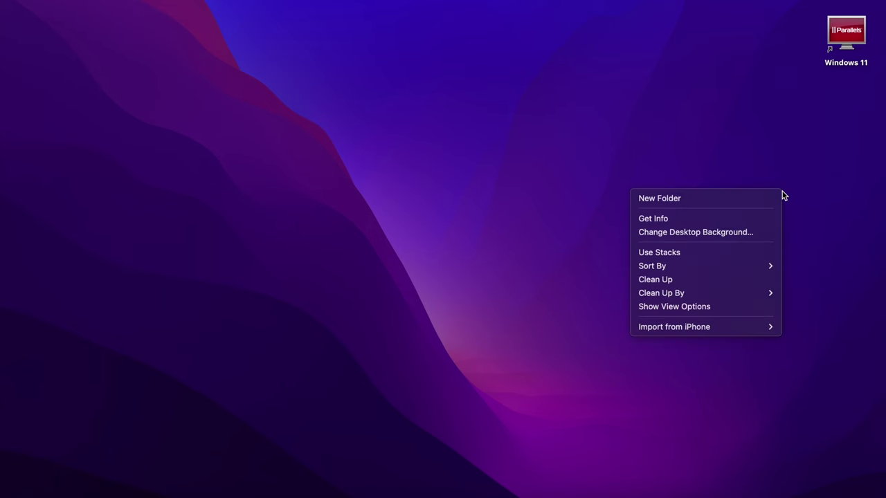
pyautogui.click(751, 195)
pyautogui.write('Test Windows')
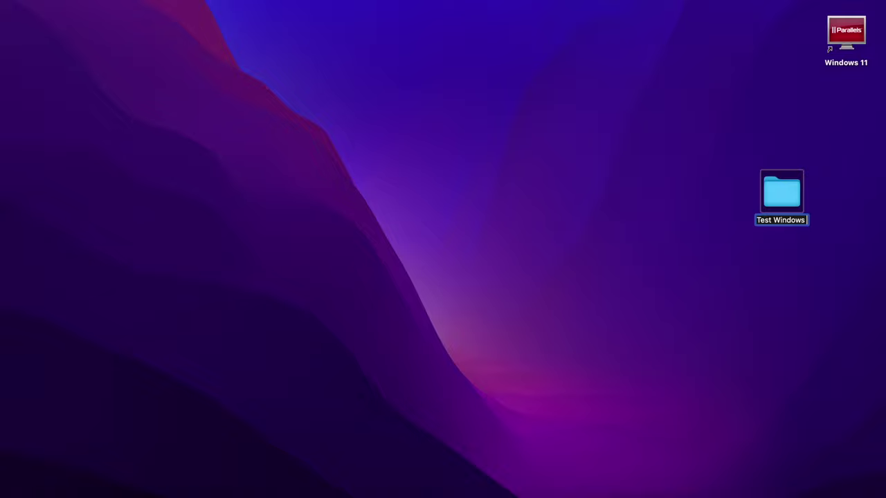
pyautogui.write(' Mac F')
pyautogui.press('BackSpace')
pyautogui.press('BackSpace')
pyautogui.press('BackSpace')
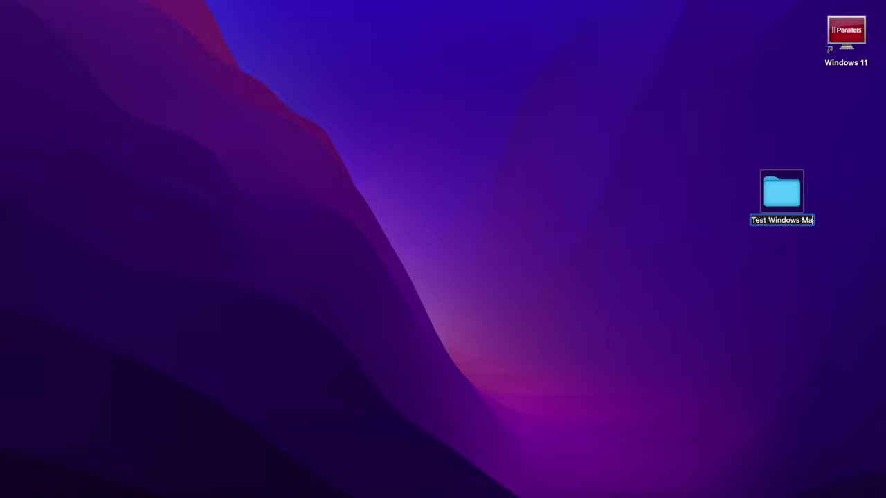
pyautogui.write('c Folder')
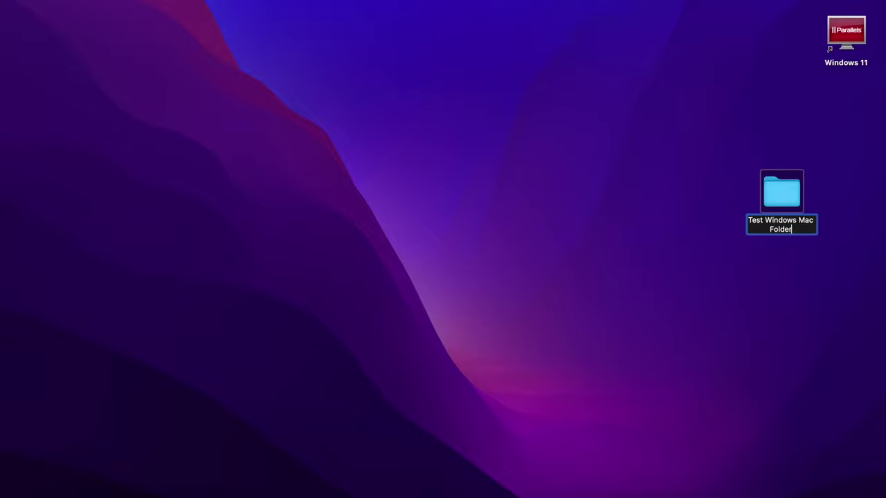
pyautogui.click(664, 299)
# Switch back to the Windows 11 VM and put it into Coherence mode.
pyautogui.click(502, 490)
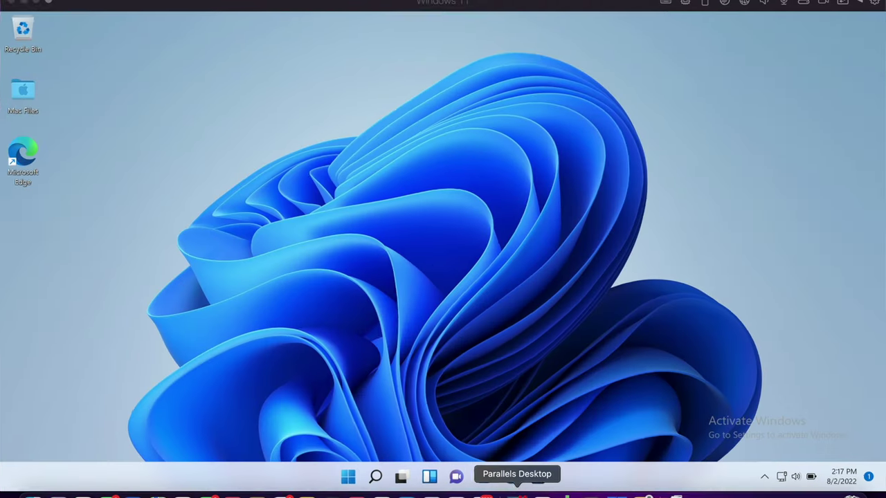
pyautogui.moveTo(48, 213); pyautogui.dragTo(250, 100)
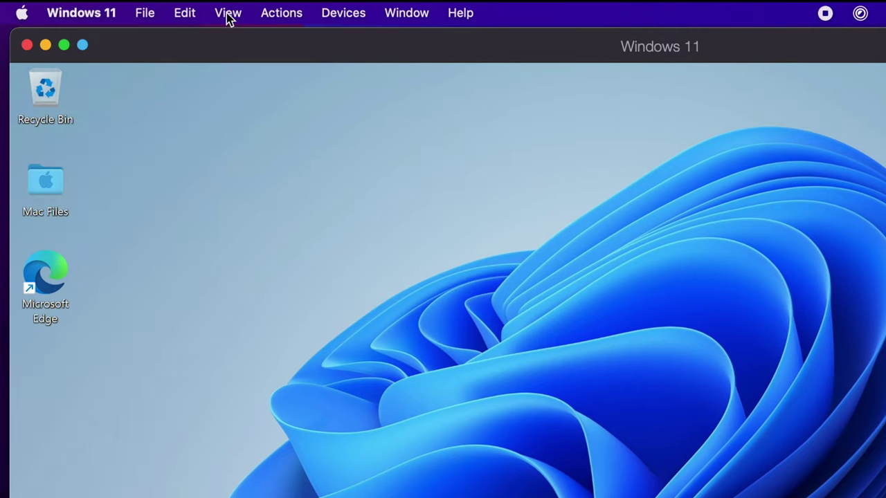
pyautogui.click(227, 14)
pyautogui.click(243, 41)
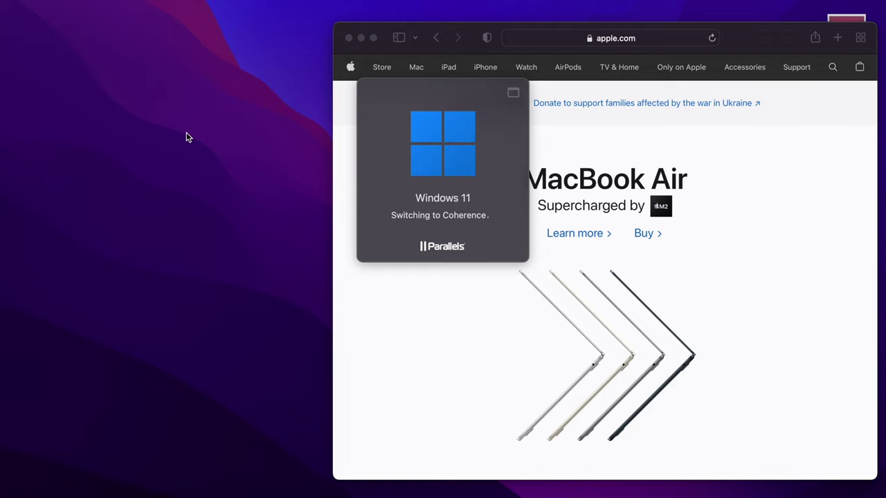
# Resize the Edge and Safari windows so they sit side by side on the Mac desktop.
pyautogui.click(361, 38)
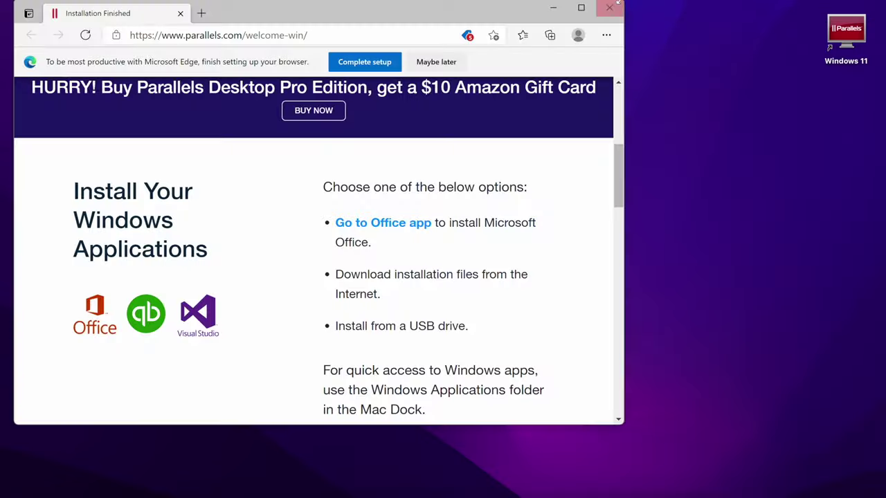
pyautogui.moveTo(618, 2); pyautogui.dragTo(486, 22)
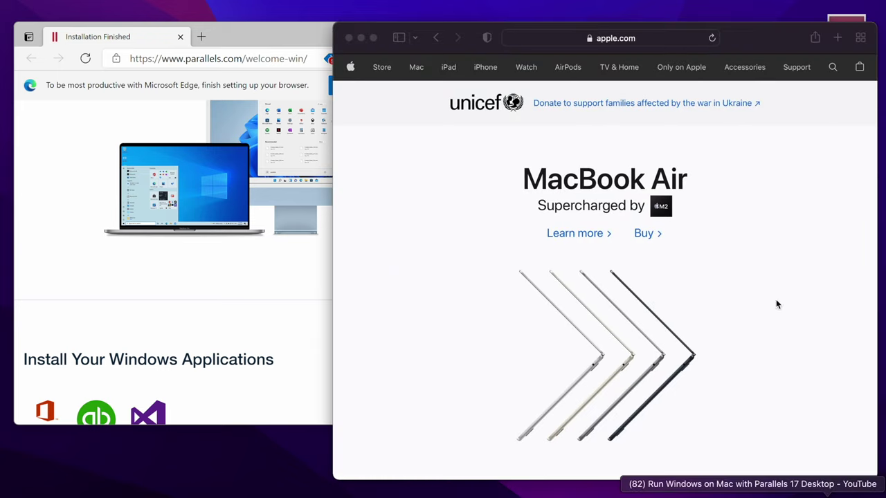
pyautogui.click(776, 304)
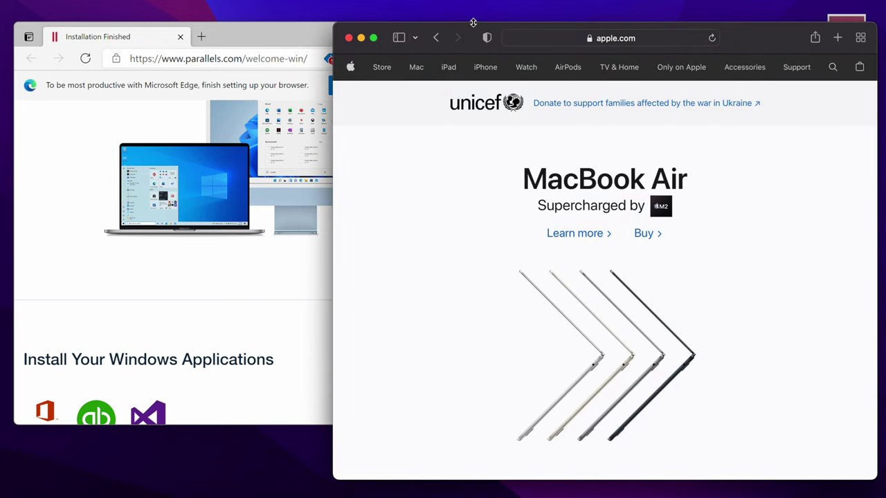
pyautogui.moveTo(333, 25); pyautogui.dragTo(504, 11)
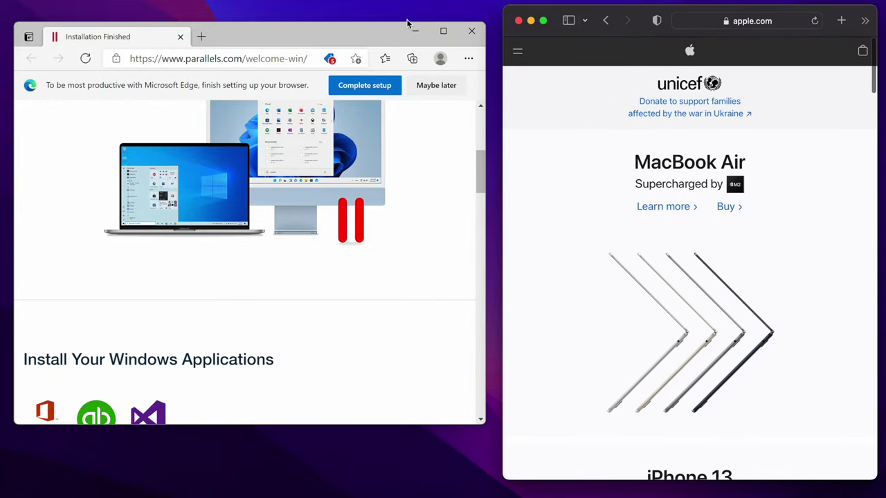
pyautogui.click(406, 23)
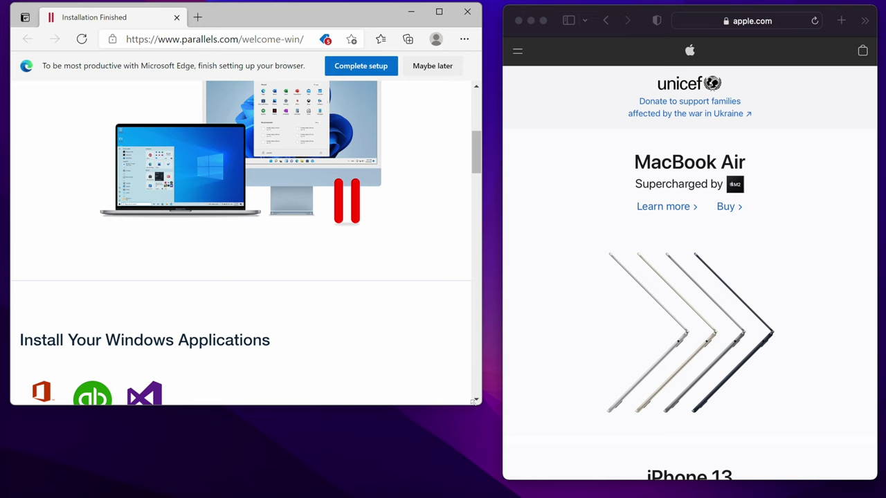
pyautogui.moveTo(474, 400); pyautogui.dragTo(480, 484)
pyautogui.scroll(3, 370, 277)
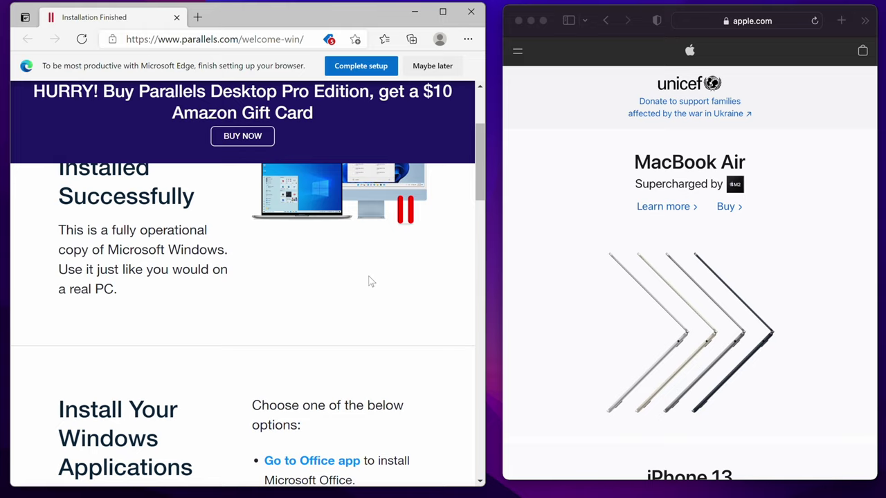
pyautogui.scroll(-3, 370, 281)
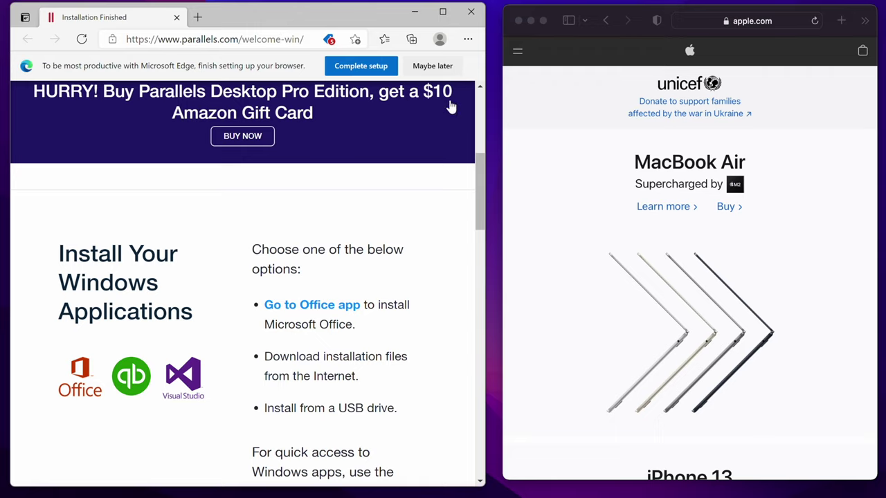
# Leave Coherence mode from Parallels Desktop's Dock quick actions.
pyautogui.rightClick(514, 488)
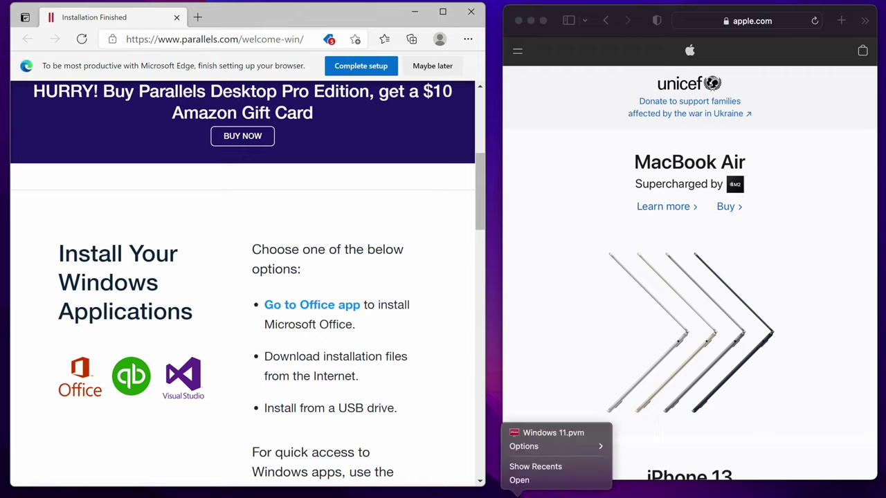
pyautogui.rightClick(591, 493)
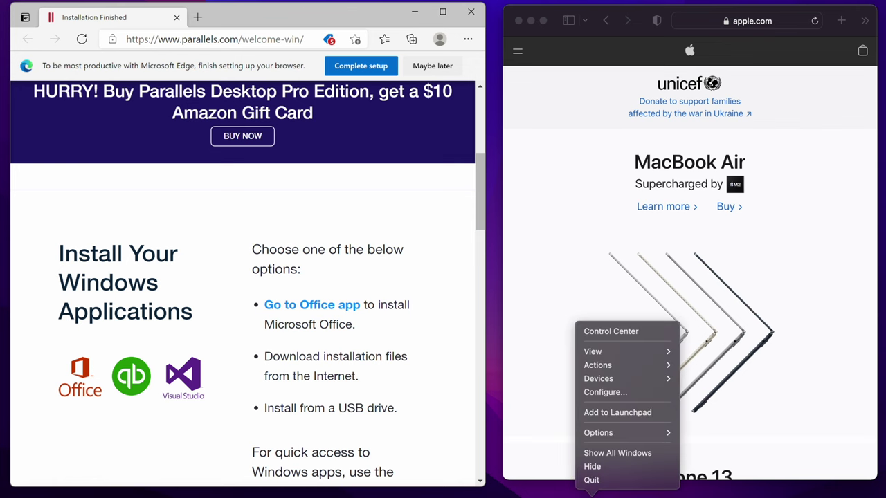
pyautogui.moveTo(648, 354)
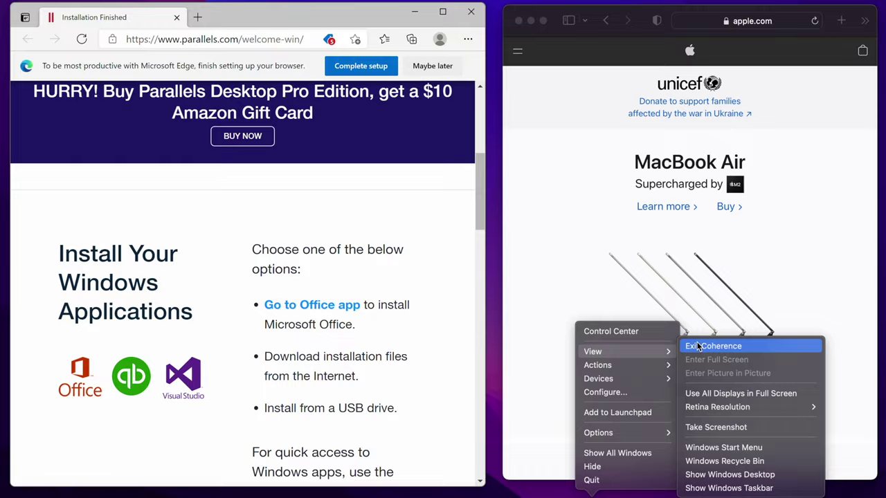
pyautogui.click(662, 317)
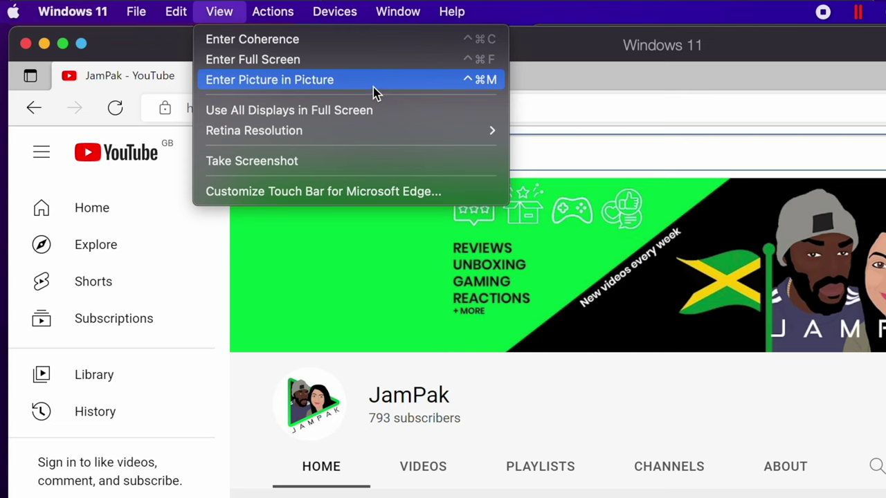
# Shrink Windows 11 into a picture-in-picture window, resize it and move it up-left.
pyautogui.click(296, 81)
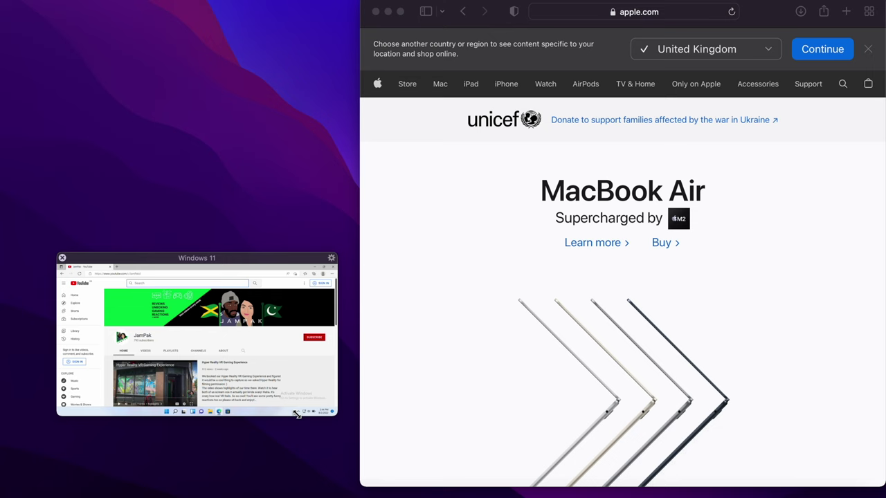
pyautogui.moveTo(296, 414); pyautogui.dragTo(343, 410)
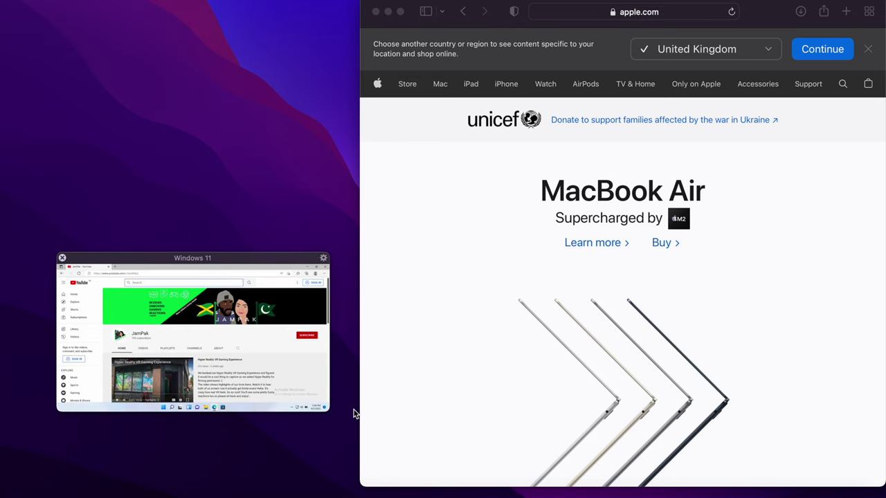
pyautogui.moveTo(210, 258); pyautogui.dragTo(178, 201)
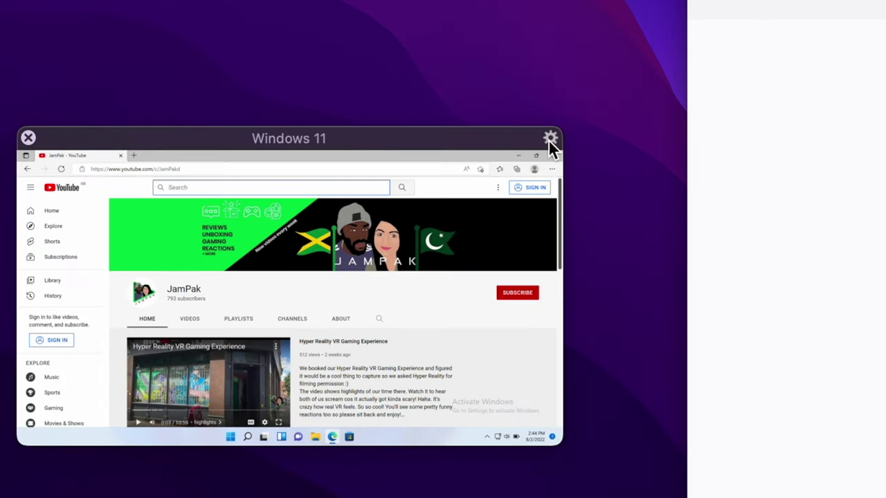
# Try picture-in-picture opacity at Transparent and Opaque, then settle on a middle level.
pyautogui.click(549, 138)
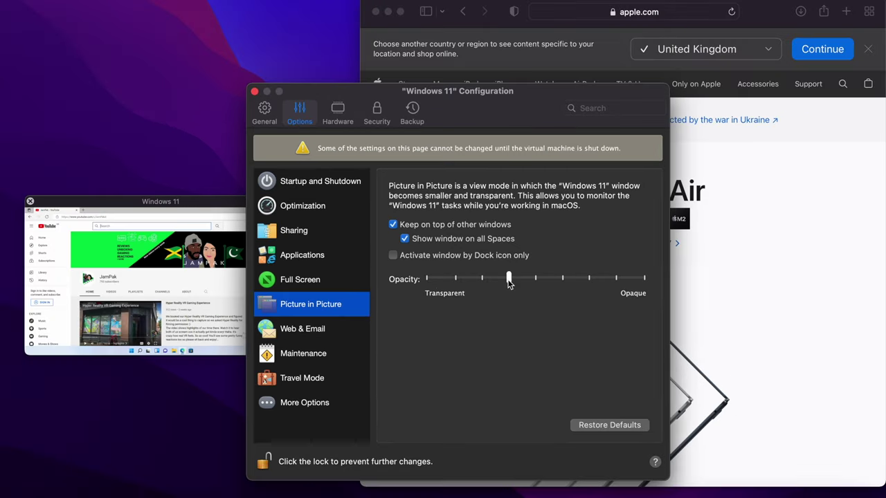
pyautogui.moveTo(542, 294); pyautogui.dragTo(422, 294)
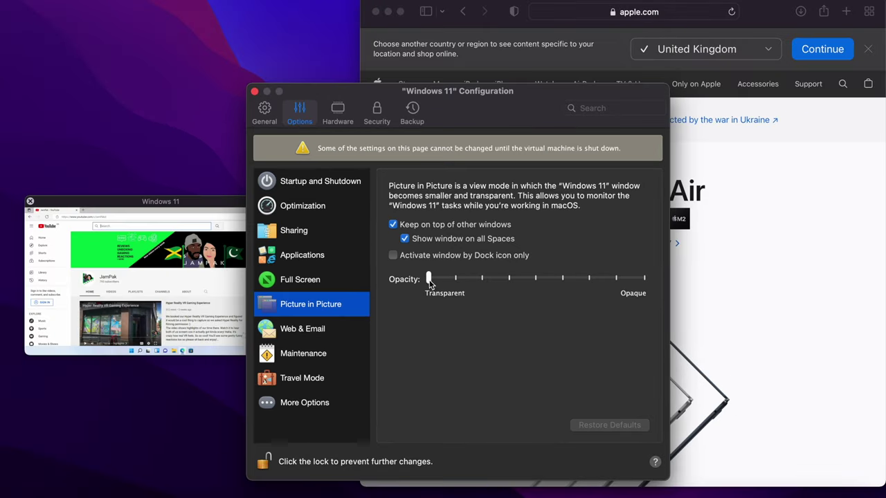
pyautogui.moveTo(429, 280); pyautogui.dragTo(654, 292)
pyautogui.click(441, 279)
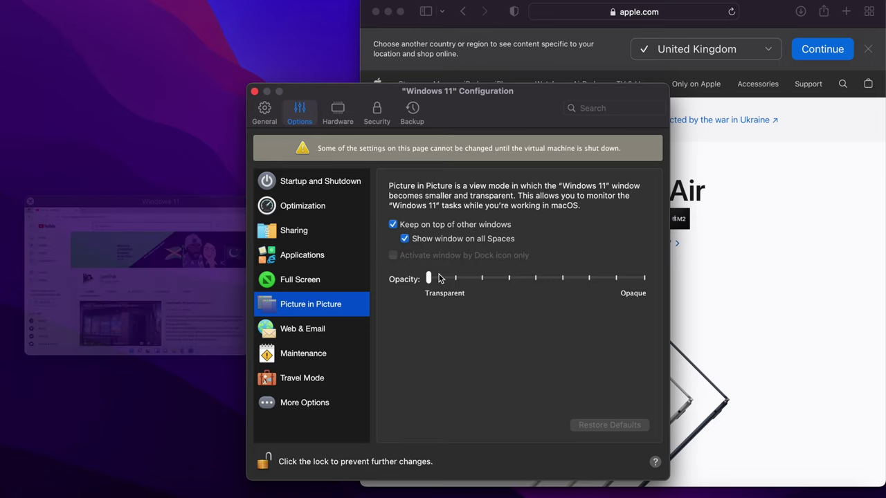
pyautogui.click(512, 279)
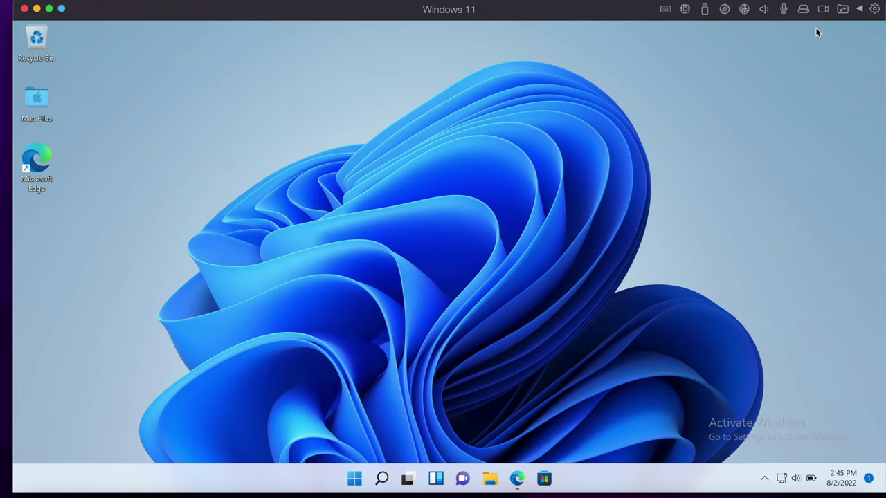
# Check the VM's CPU usage, then draw green letters and a red heart in Paint.
pyautogui.click(684, 9)
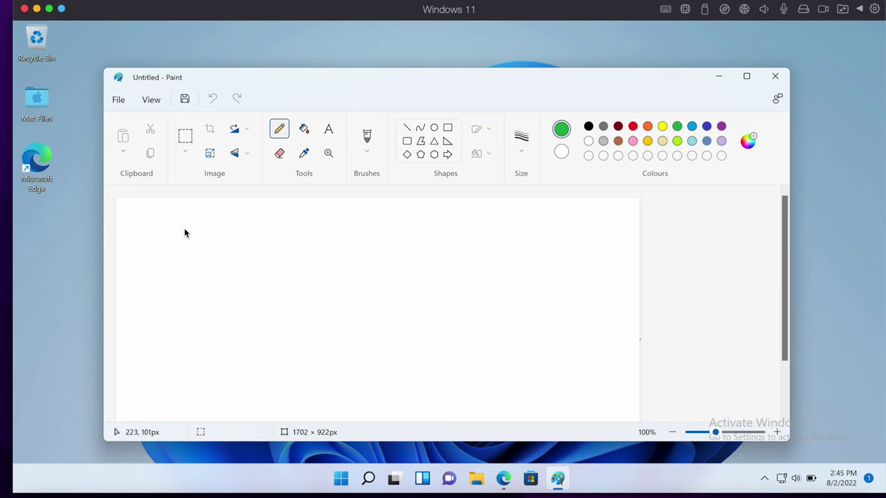
pyautogui.moveTo(184, 229); pyautogui.dragTo(184, 290)
pyautogui.moveTo(238, 235); pyautogui.dragTo(239, 321)
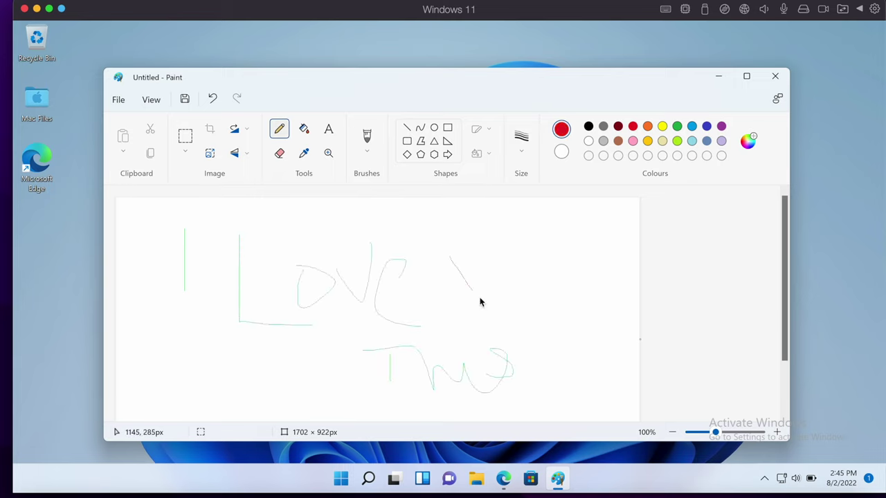
pyautogui.moveTo(481, 302)
pyautogui.mouseDown()
pyautogui.moveTo(504, 218)
pyautogui.moveTo(473, 227)
pyautogui.moveTo(463, 269)
pyautogui.mouseUp()
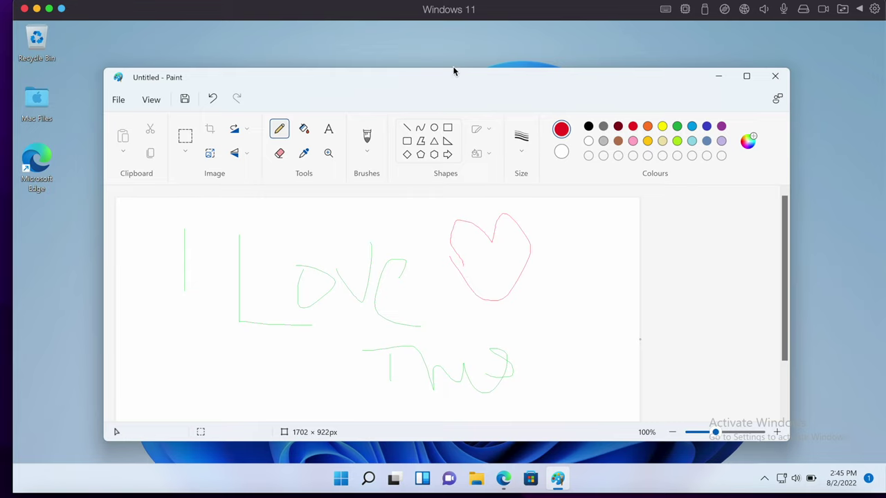
pyautogui.moveTo(453, 72); pyautogui.dragTo(453, 70)
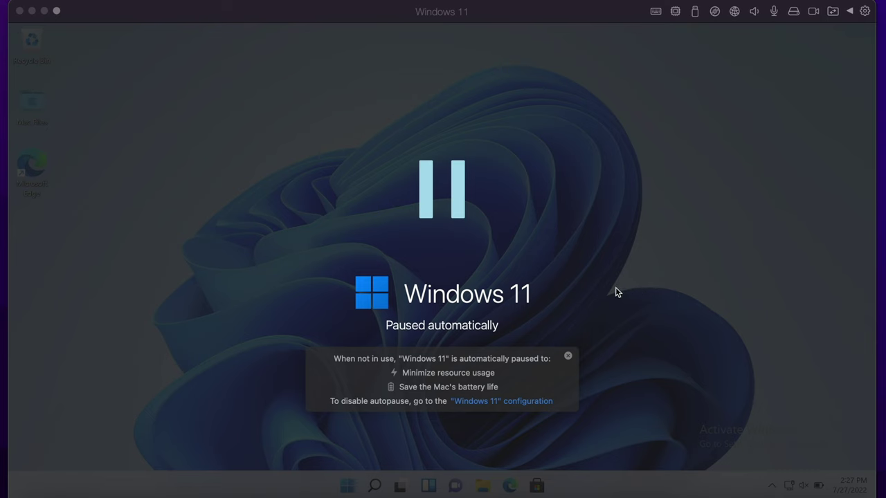
# Keep the VM's Startup and Shutdown 'Pause Windows after' delay at 30 seconds and return to the paused VM.
pyautogui.click(617, 292)
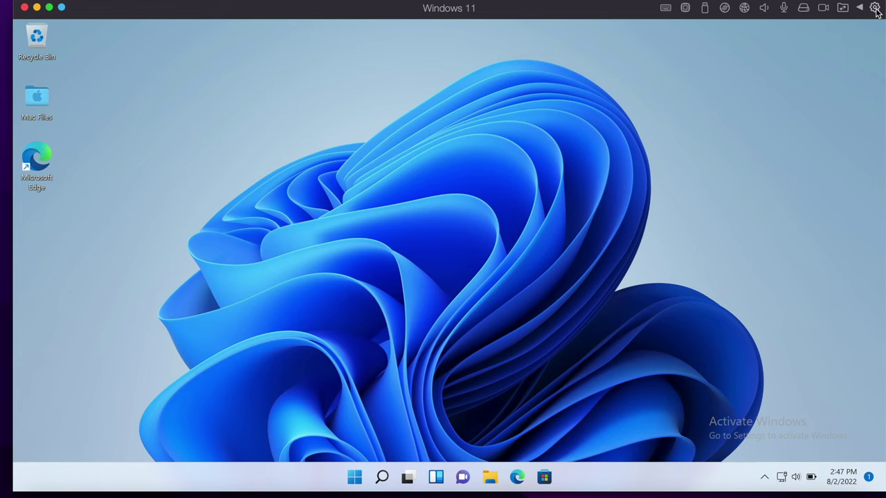
pyautogui.click(864, 8)
pyautogui.click(312, 183)
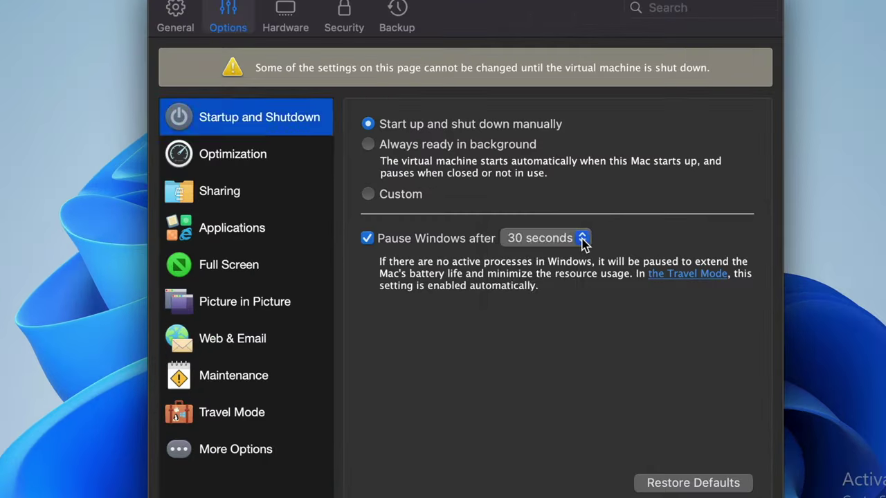
pyautogui.click(535, 261)
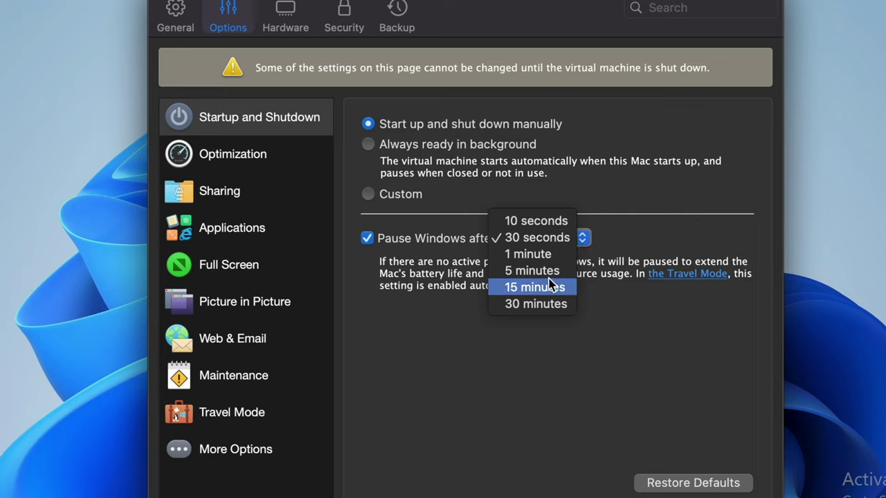
pyautogui.click(546, 237)
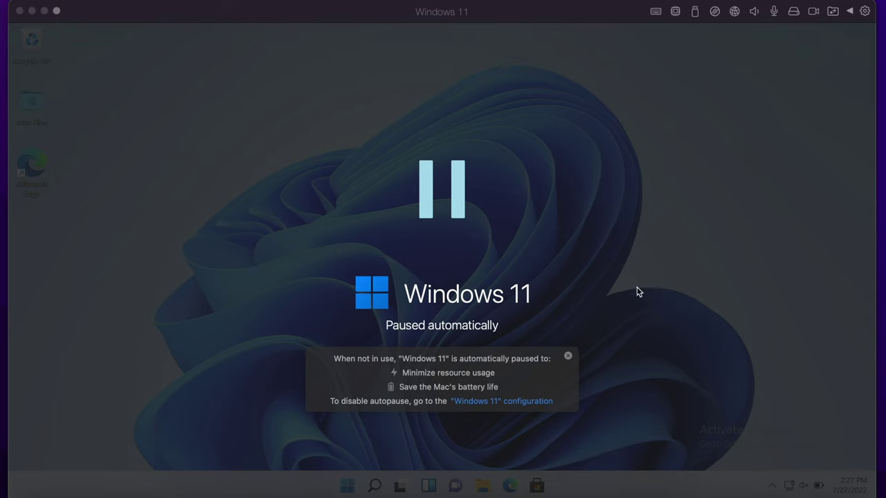
pyautogui.click(618, 292)
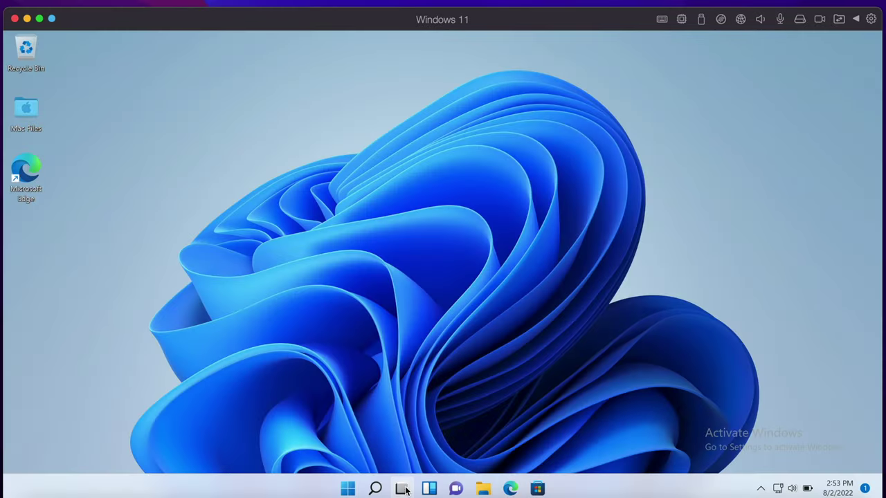
# Resume the paused Windows 11 VM, dismiss Task View, and browse the Start menu.
pyautogui.click(402, 489)
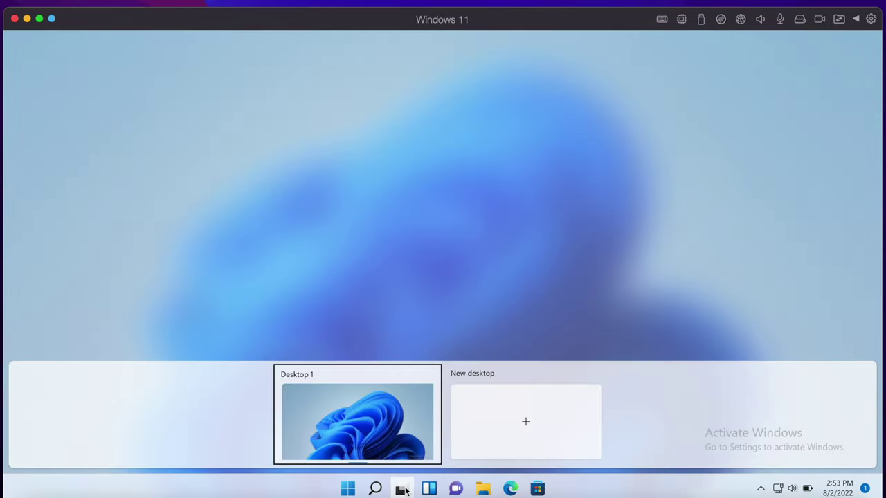
pyautogui.click(403, 489)
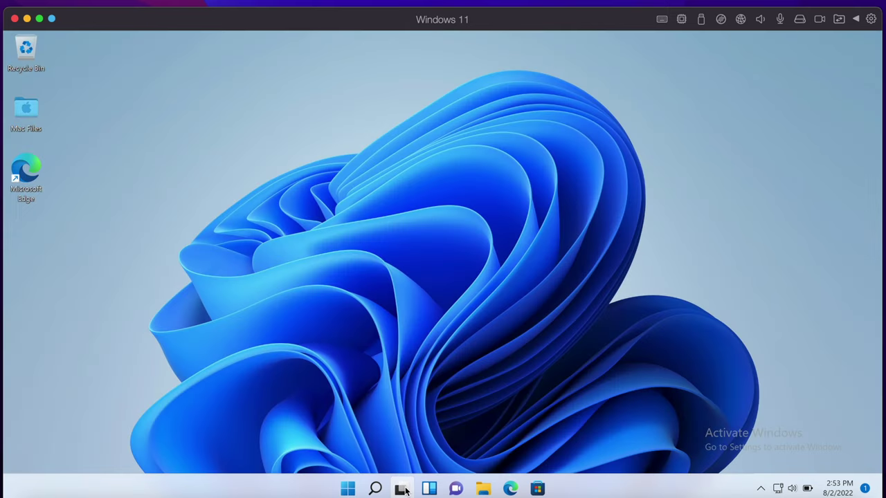
pyautogui.click(347, 488)
pyautogui.scroll(-1, 483, 296)
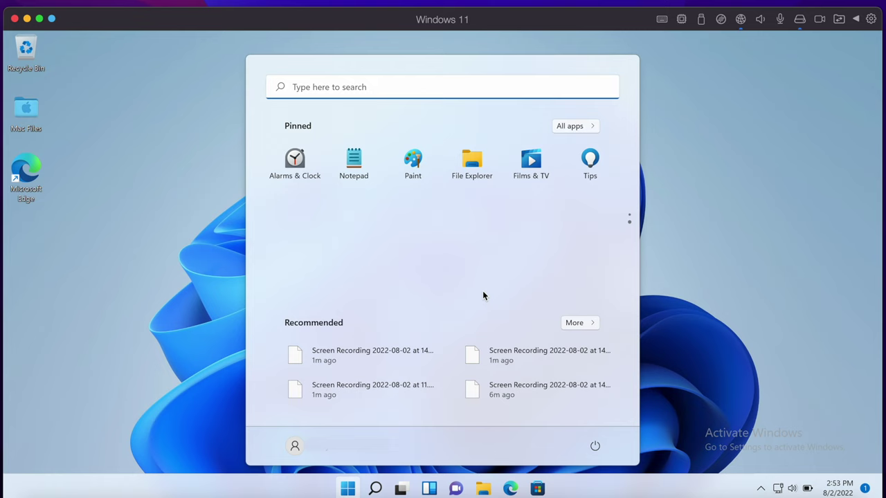
pyautogui.scroll(1, 482, 296)
pyautogui.click(726, 216)
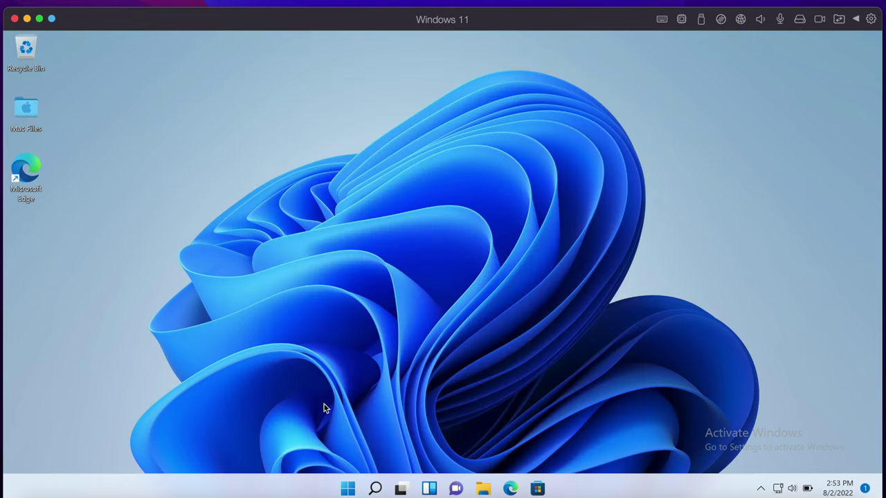
# Launch Office from Start, close it again, and bring up Windows search.
pyautogui.click(348, 488)
pyautogui.click(297, 217)
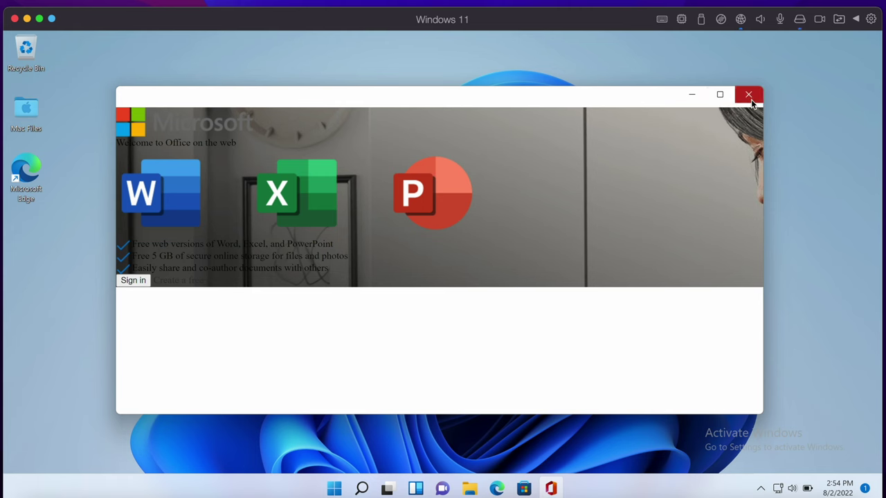
pyautogui.click(750, 99)
pyautogui.click(370, 490)
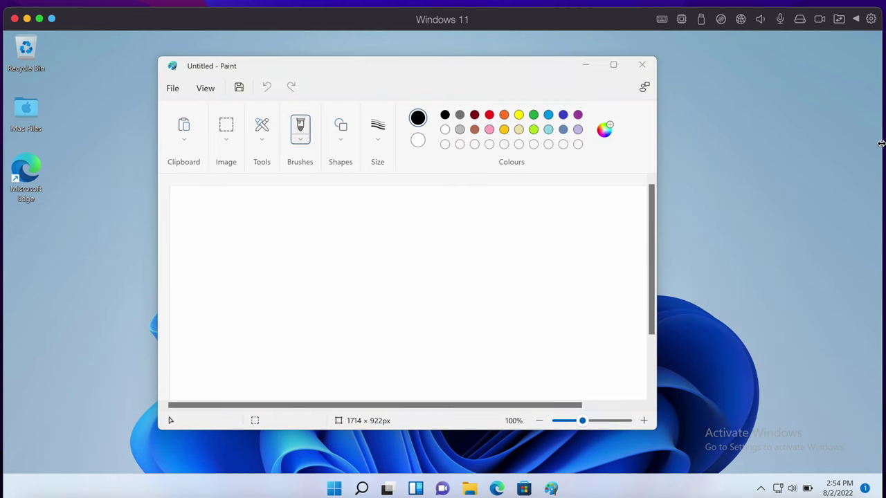
# Narrow the Windows 11 window and place a narrowed Apple TV window to its right.
pyautogui.moveTo(880, 143); pyautogui.dragTo(418, 145)
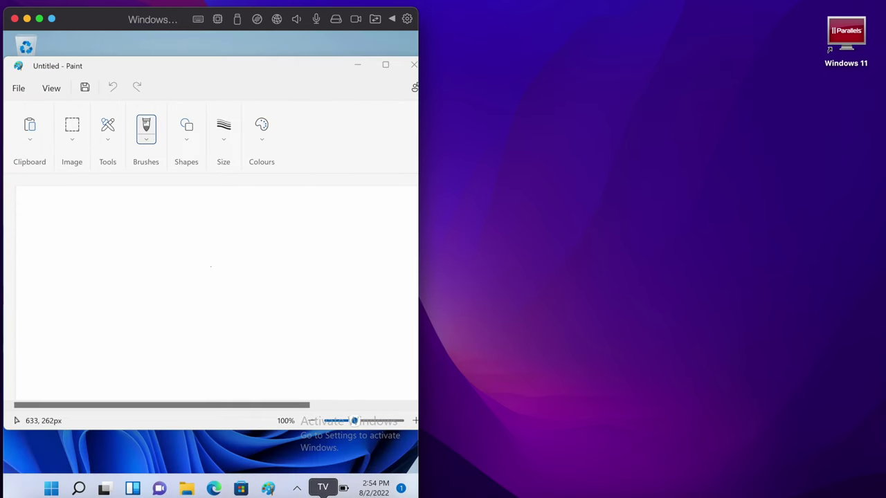
pyautogui.click(320, 492)
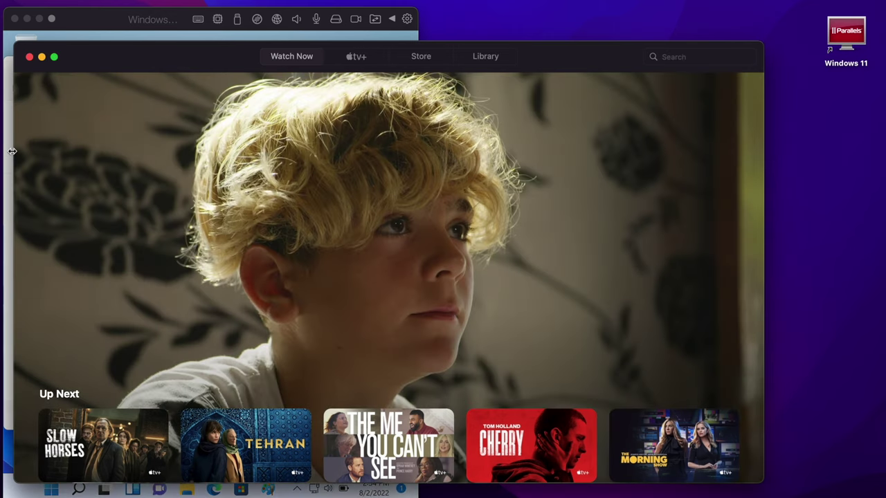
pyautogui.moveTo(11, 152); pyautogui.dragTo(161, 151)
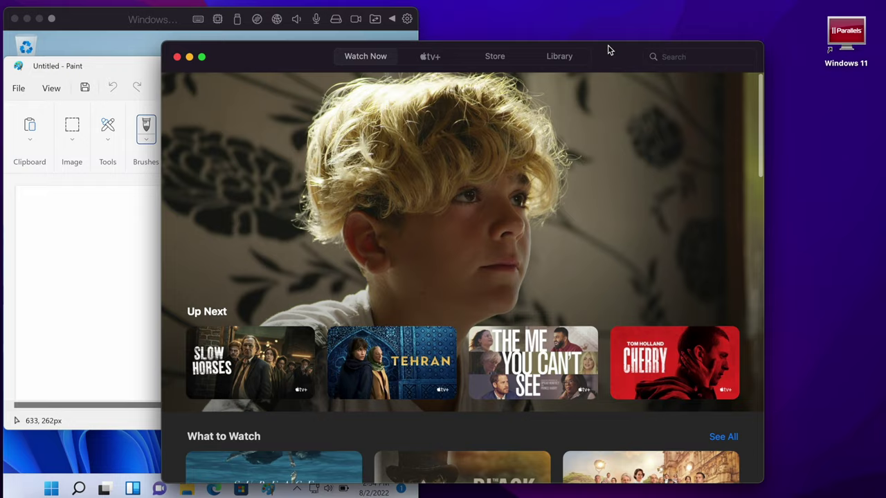
pyautogui.moveTo(607, 49); pyautogui.dragTo(754, 53)
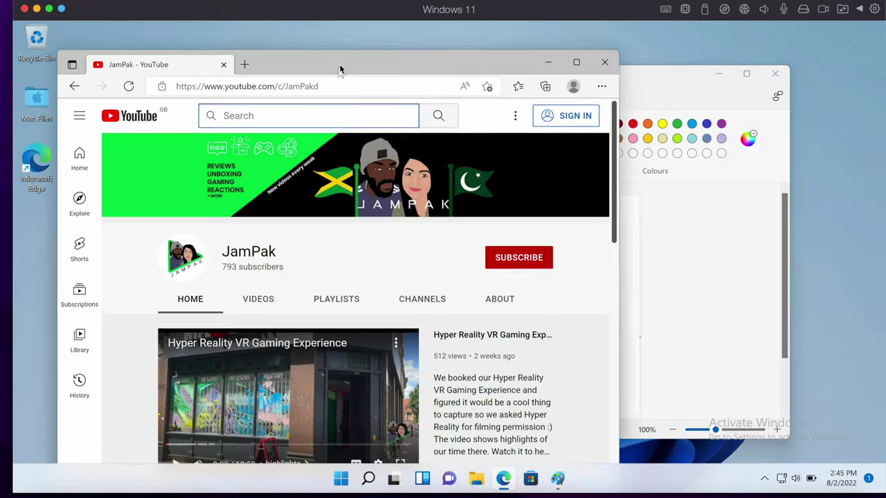
# Reposition the Edge and Paint windows, then show Windows' Sleep, Shut down and Restart choices.
pyautogui.moveTo(339, 69); pyautogui.dragTo(319, 47)
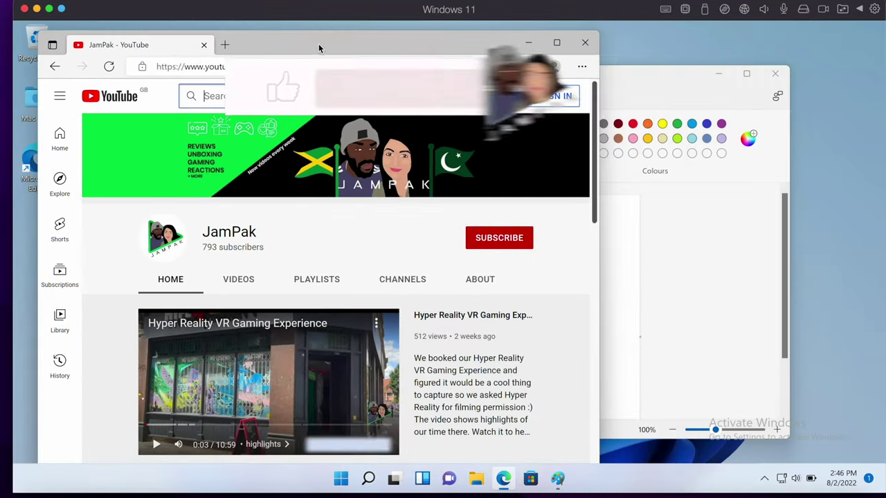
pyautogui.moveTo(628, 75); pyautogui.dragTo(690, 84)
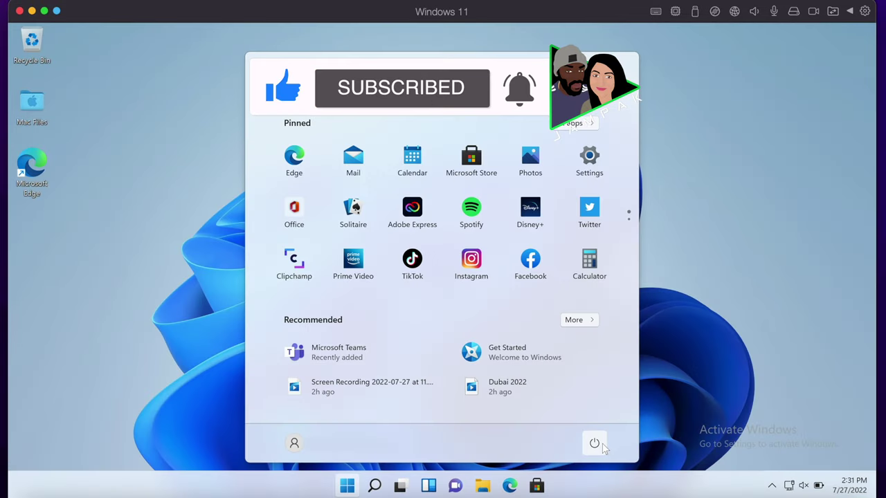
pyautogui.click(600, 445)
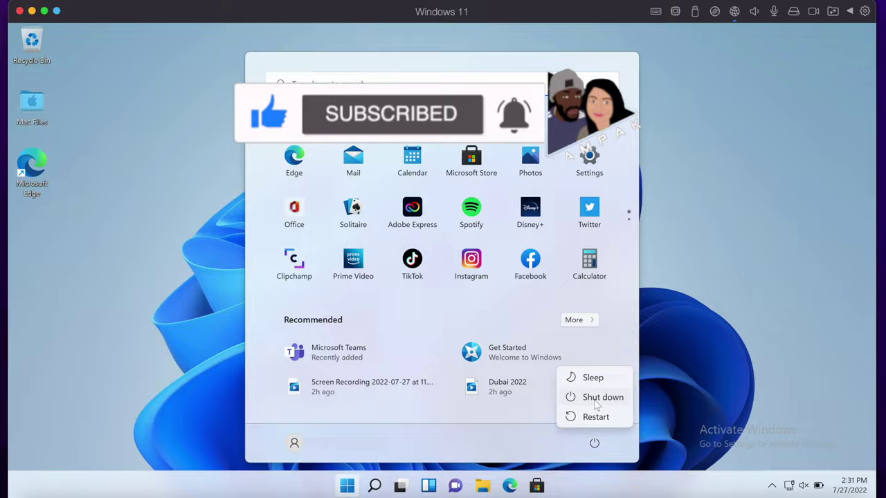